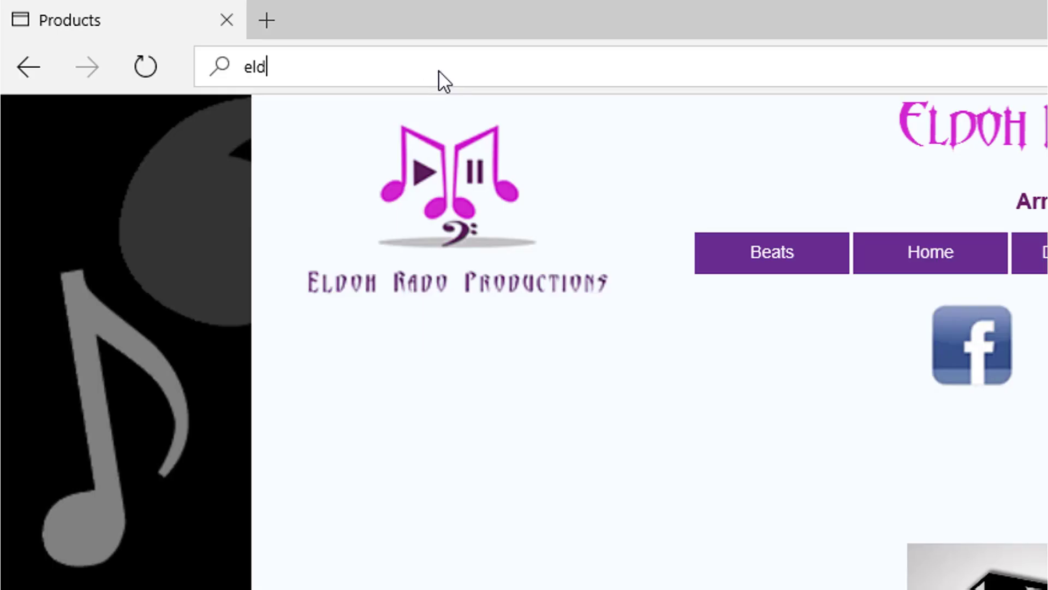
Enter the address eldohradoproductions.tk and browse the site's products to the DanceHall Hits Kit Vol. 1 download.
type("ohradoproductions.tk")
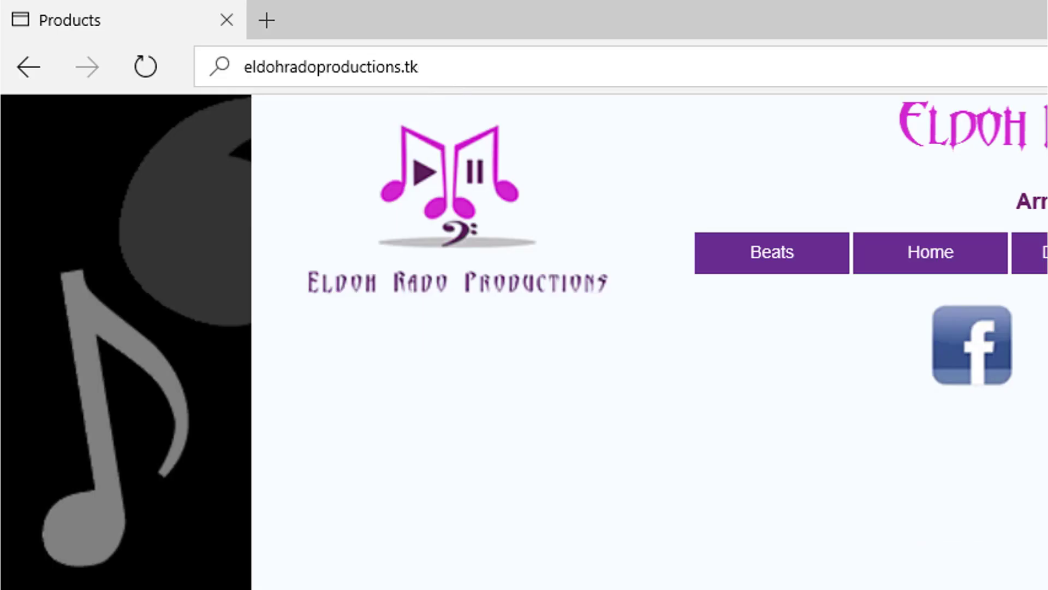
left_click_drag(1043, 342, 1023, 486)
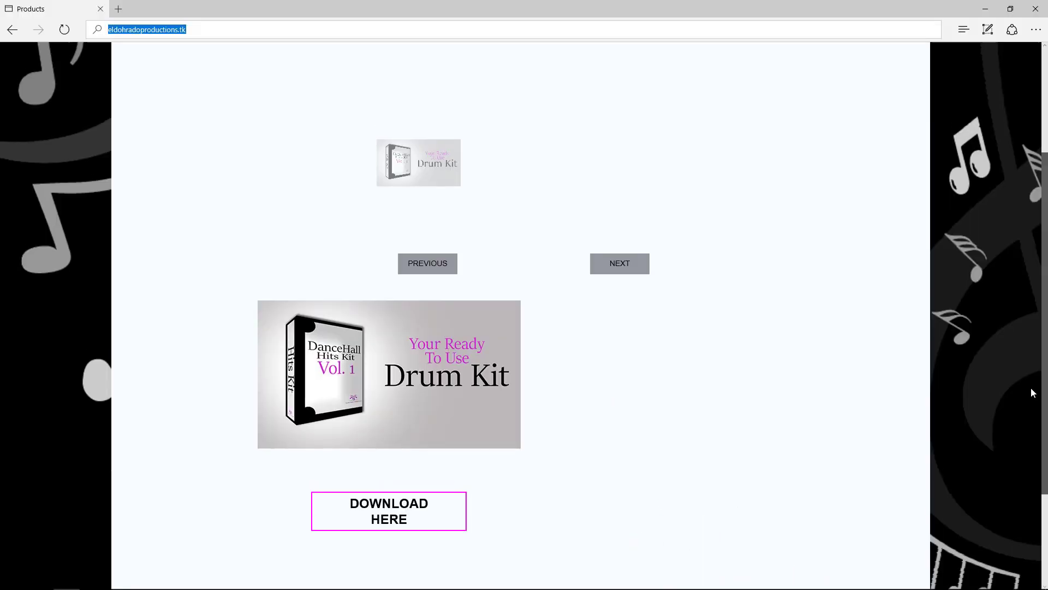
left_click_drag(1031, 389, 1047, 314)
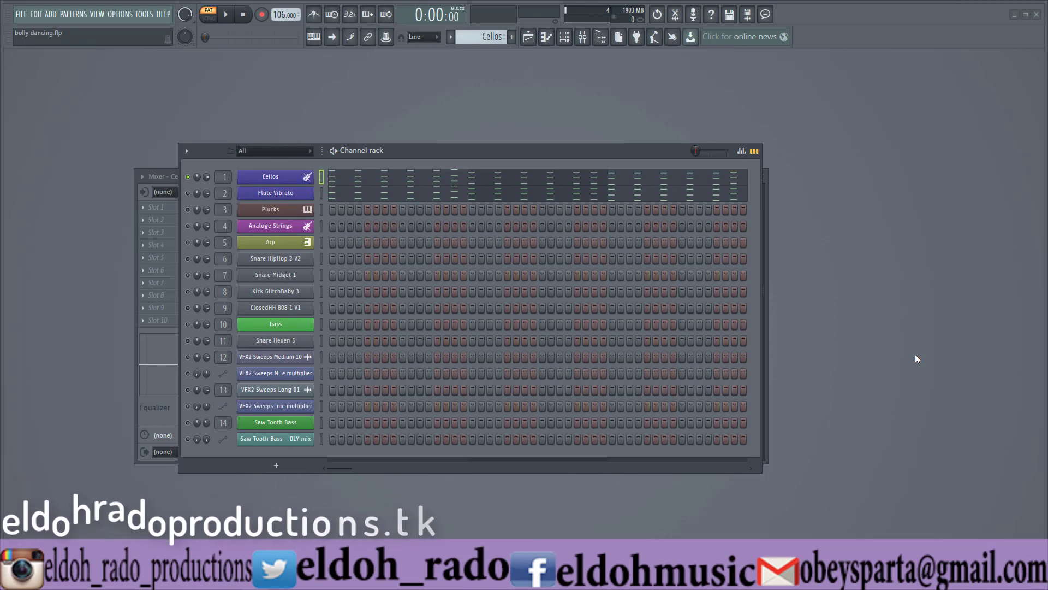
In FL Studio, inspect the Cellos channel's Kontakt instrument and open the channel's piano roll.
left_click(280, 178)
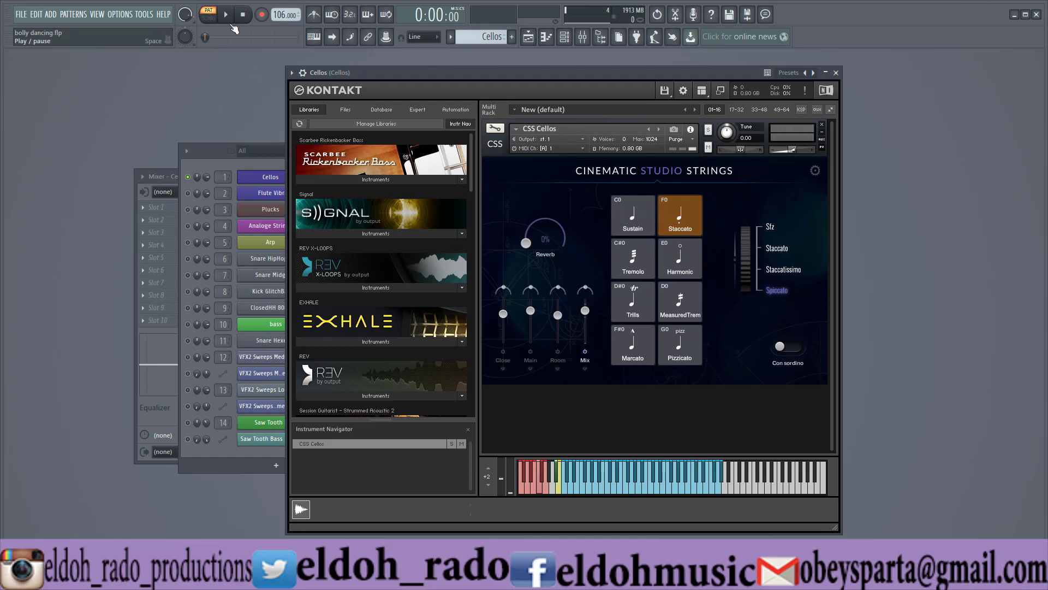
left_click(213, 155)
right_click(311, 173)
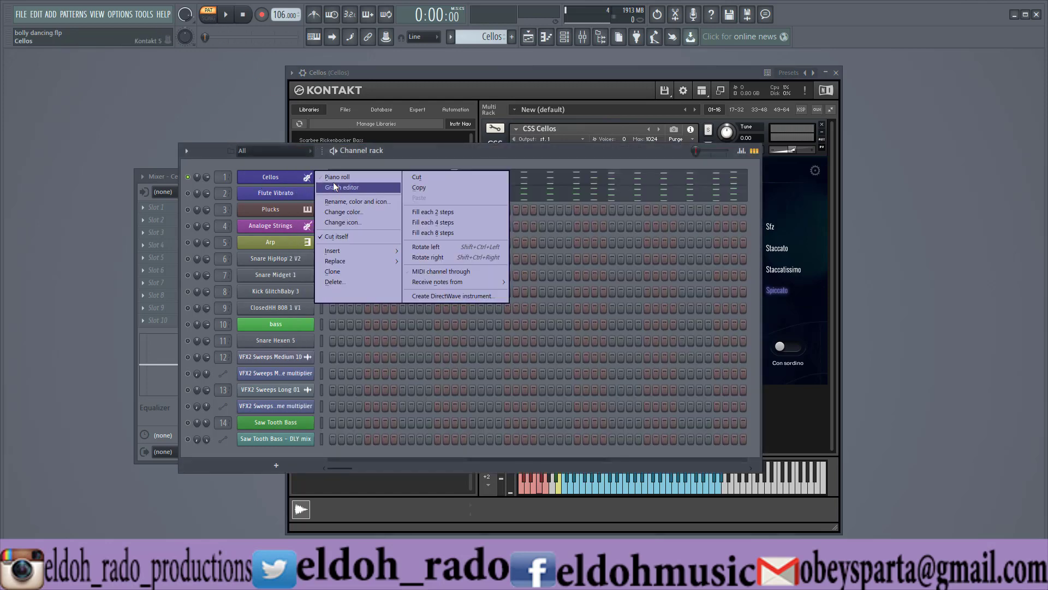
left_click(336, 178)
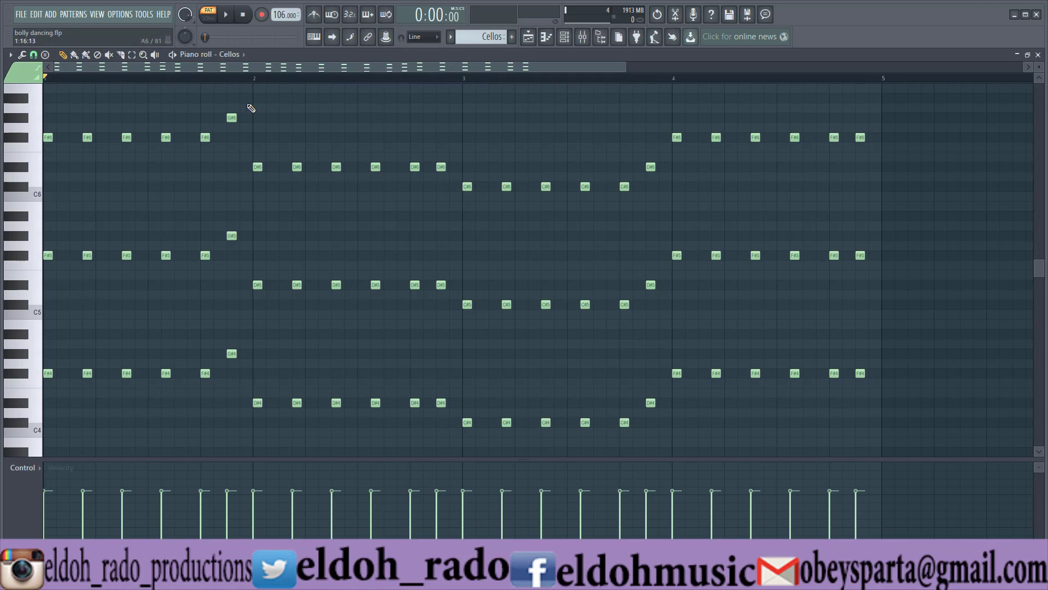
Play back the Cellos notes, stop playback and close the piano roll.
left_click(224, 22)
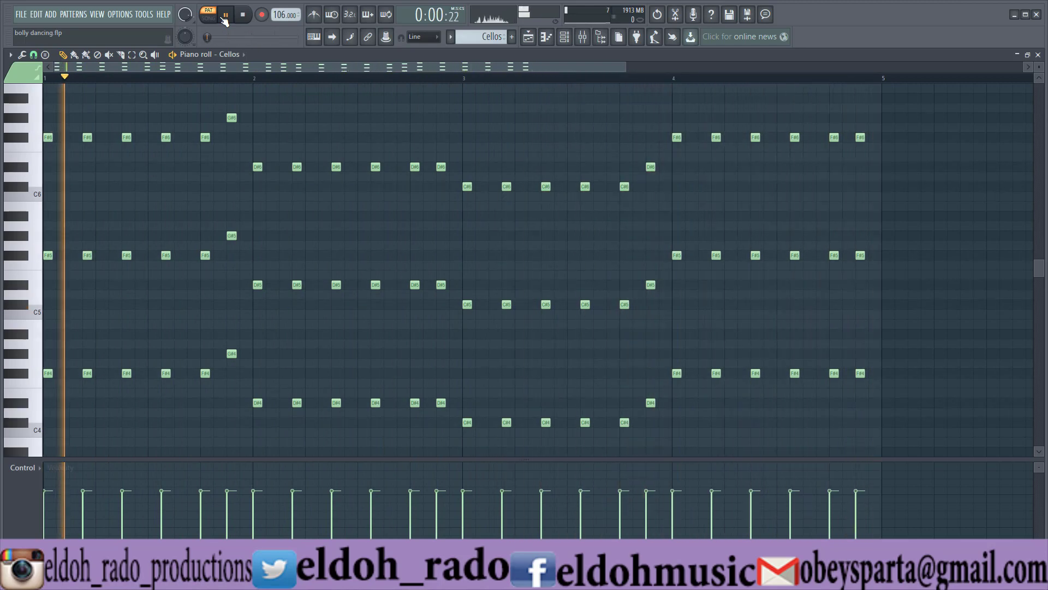
key("space")
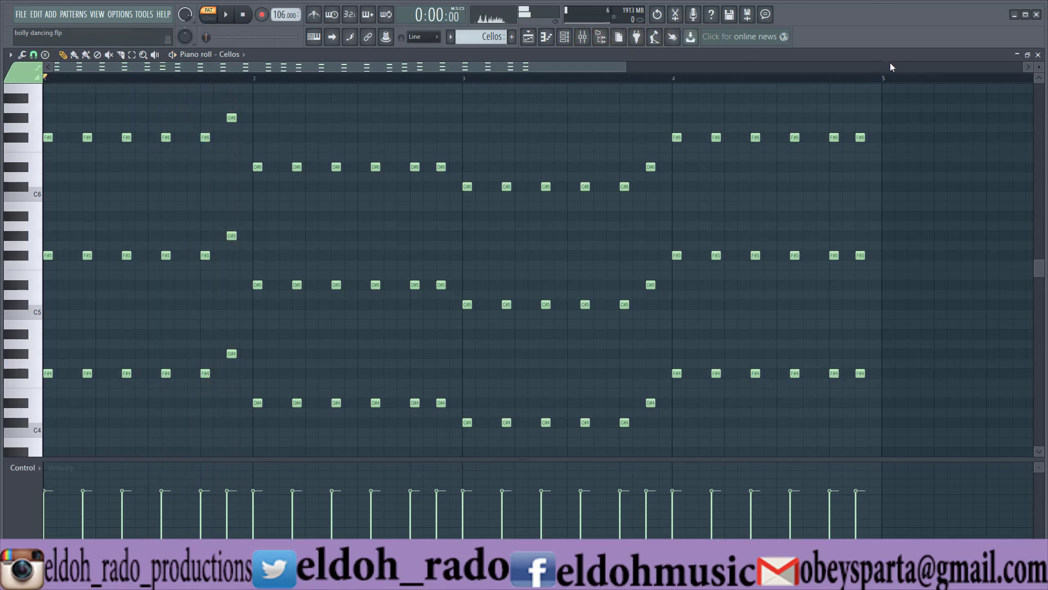
left_click(1039, 54)
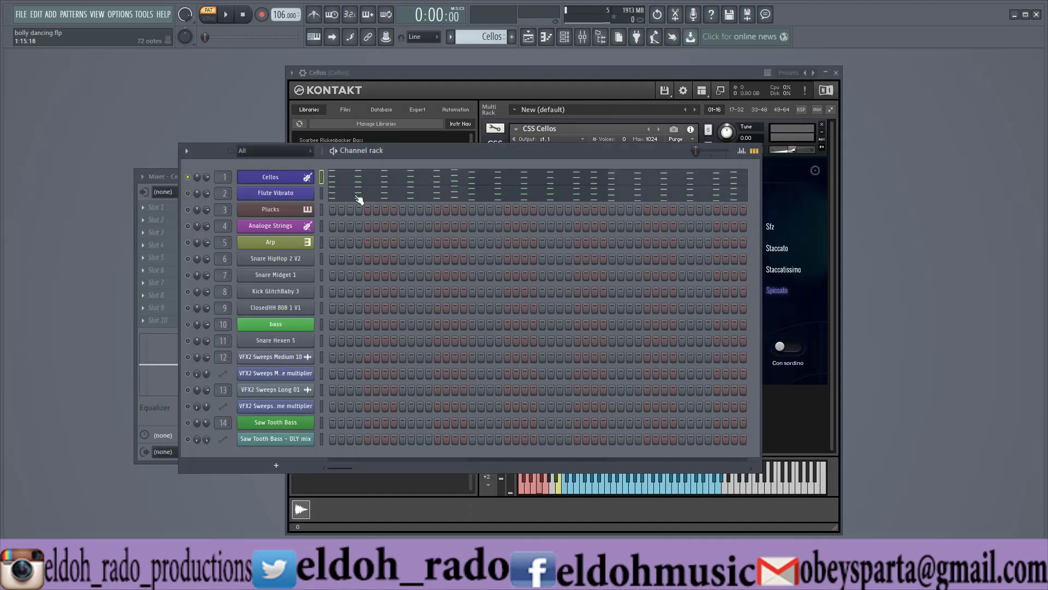
Inspect the Flute Vibrato instrument, unmute that channel and mute Cellos to audition the flute part alone.
left_click(275, 195)
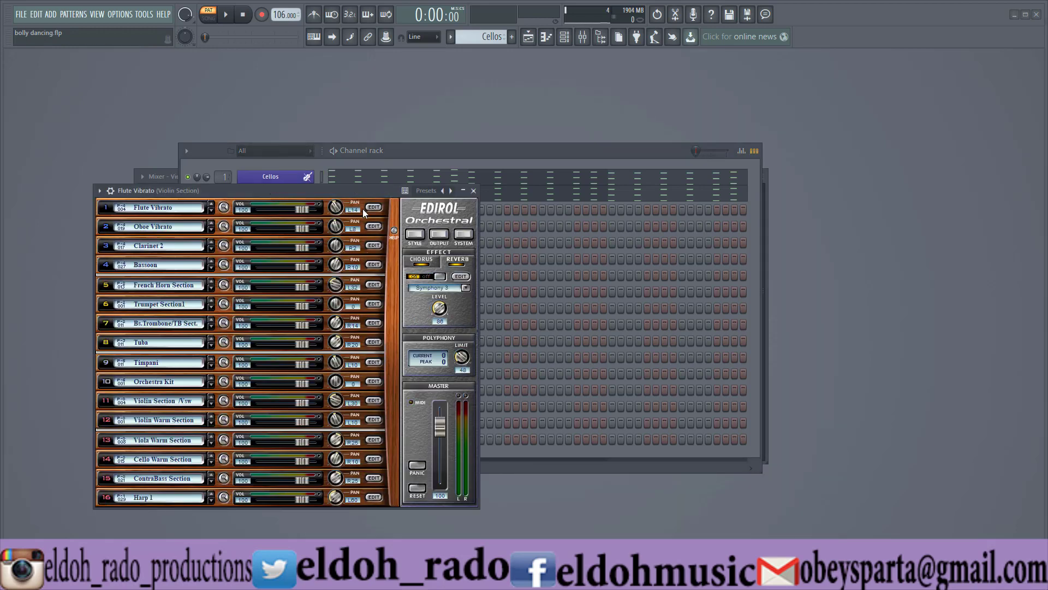
left_click(474, 191)
left_click(188, 194)
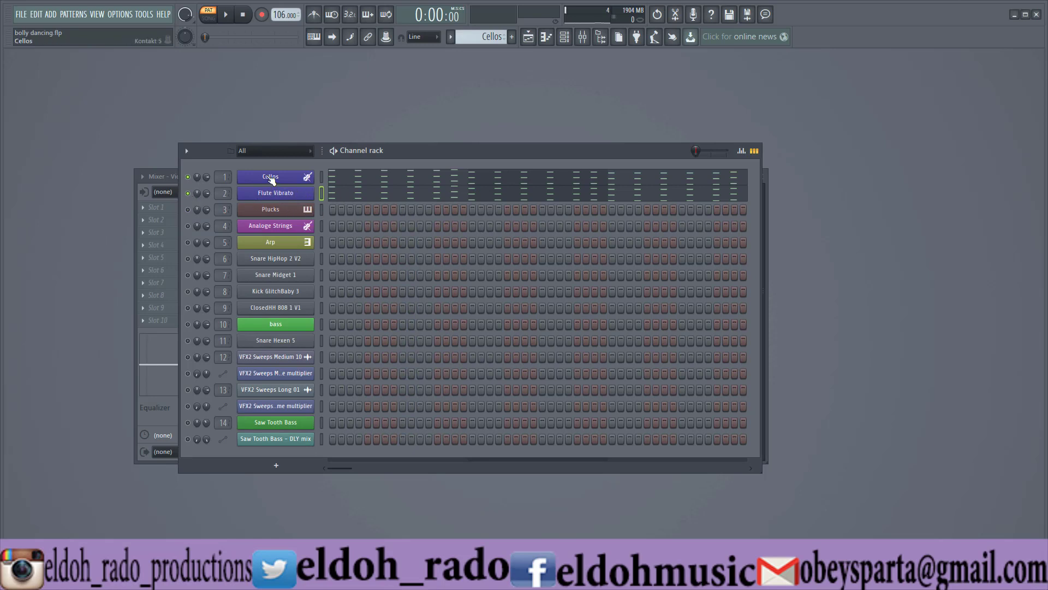
left_click(187, 177)
left_click(226, 17)
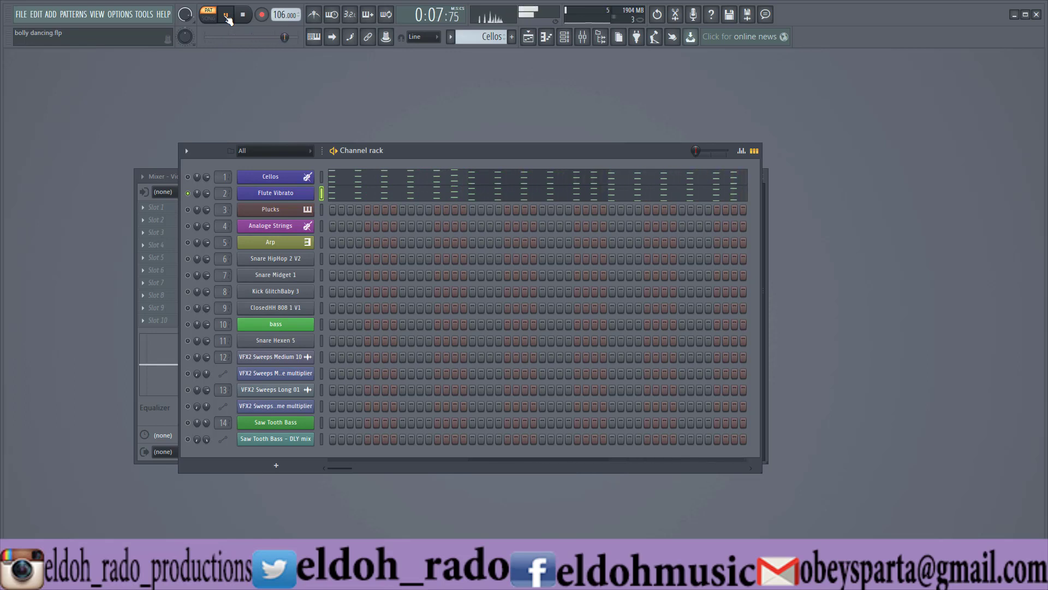
left_click(242, 15)
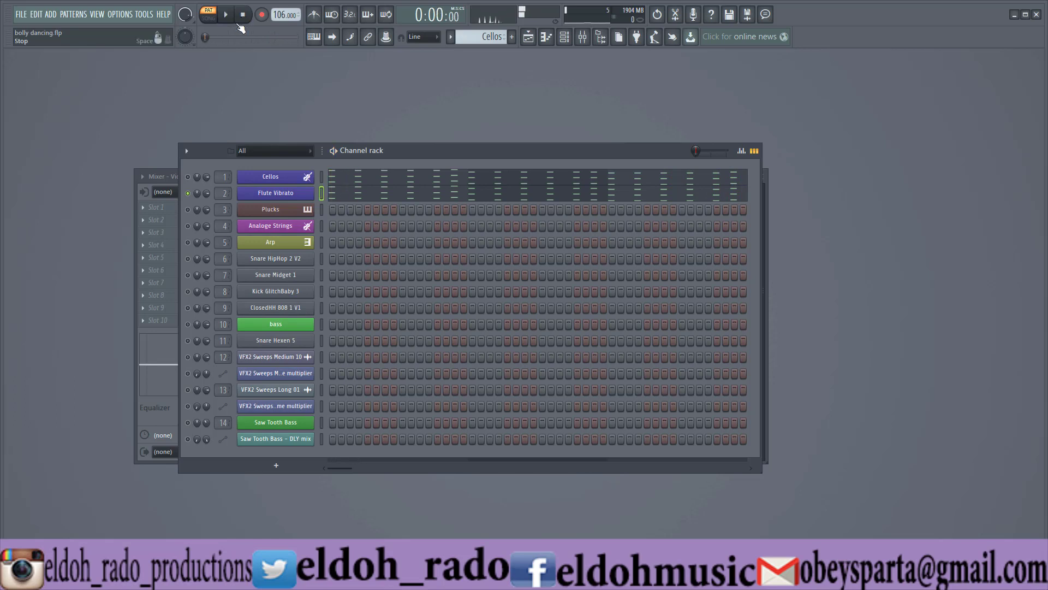
Unmute the Cellos channel and audition it together with Flute Vibrato.
left_click(189, 177)
left_click(230, 21)
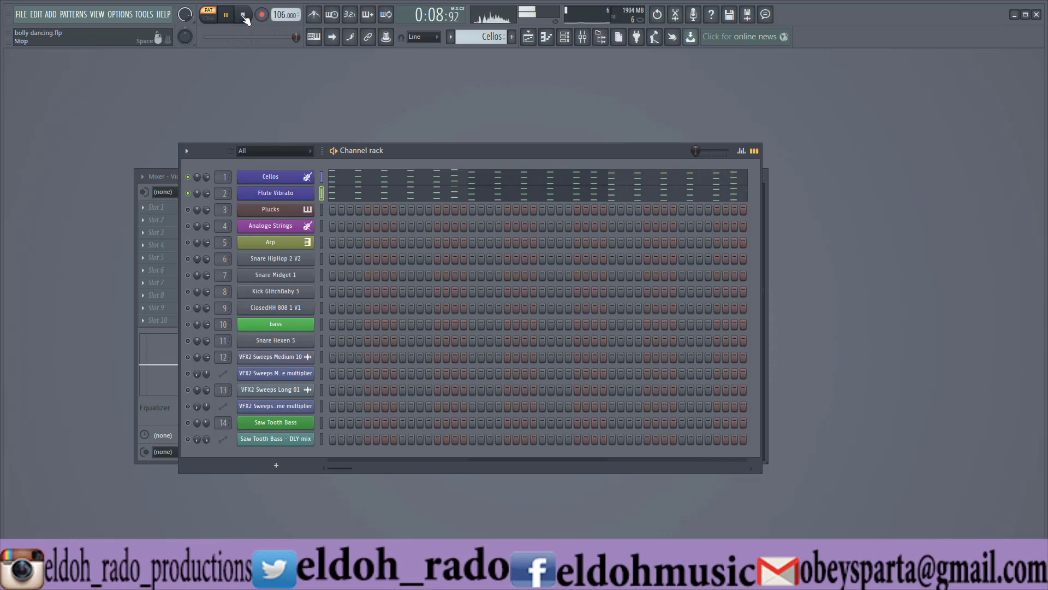
left_click(243, 15)
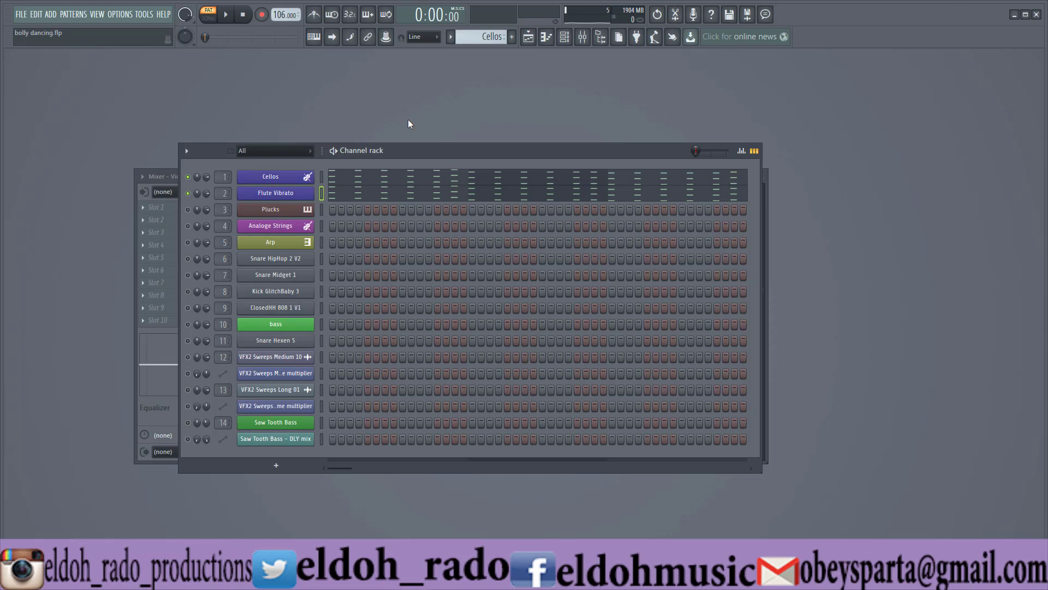
Switch to the Cellos #2 pattern, view the Plucks channel's Serum oscillators and effects, and move the Serum window clear of the channel names.
left_click(450, 38)
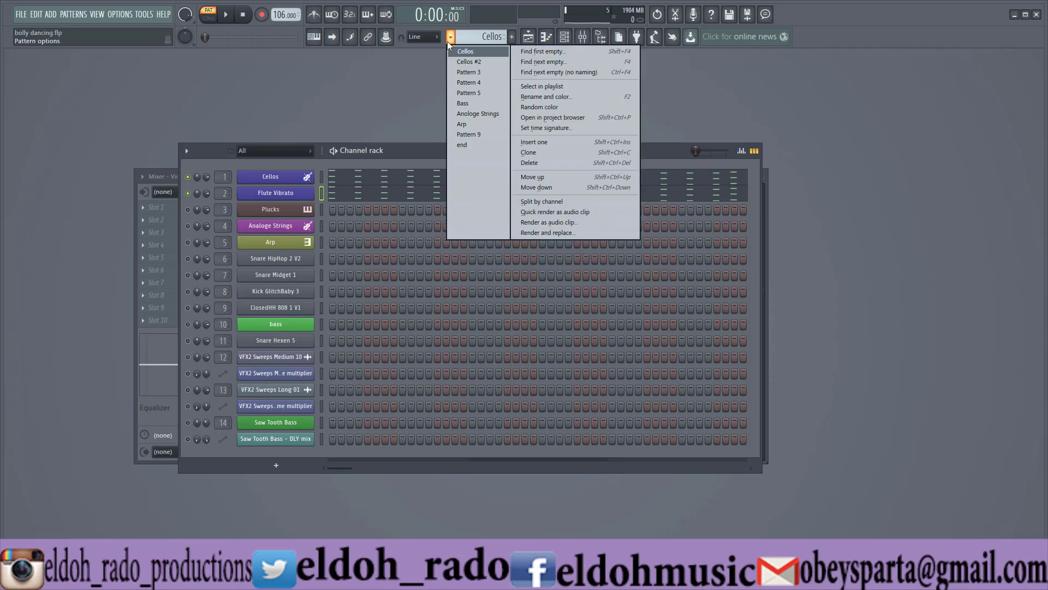
left_click(458, 64)
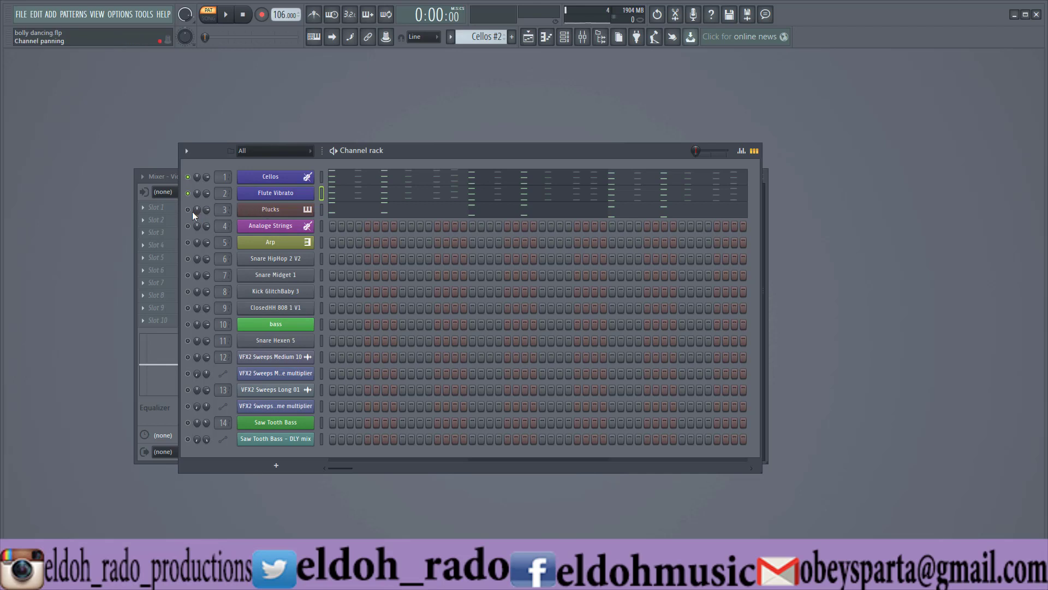
left_click(287, 211)
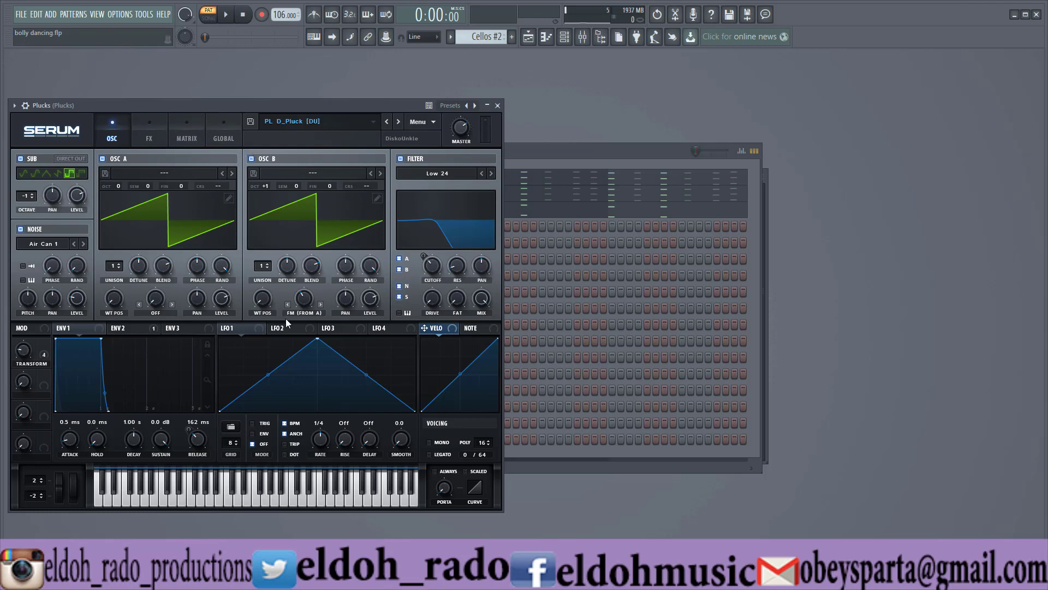
left_click(150, 140)
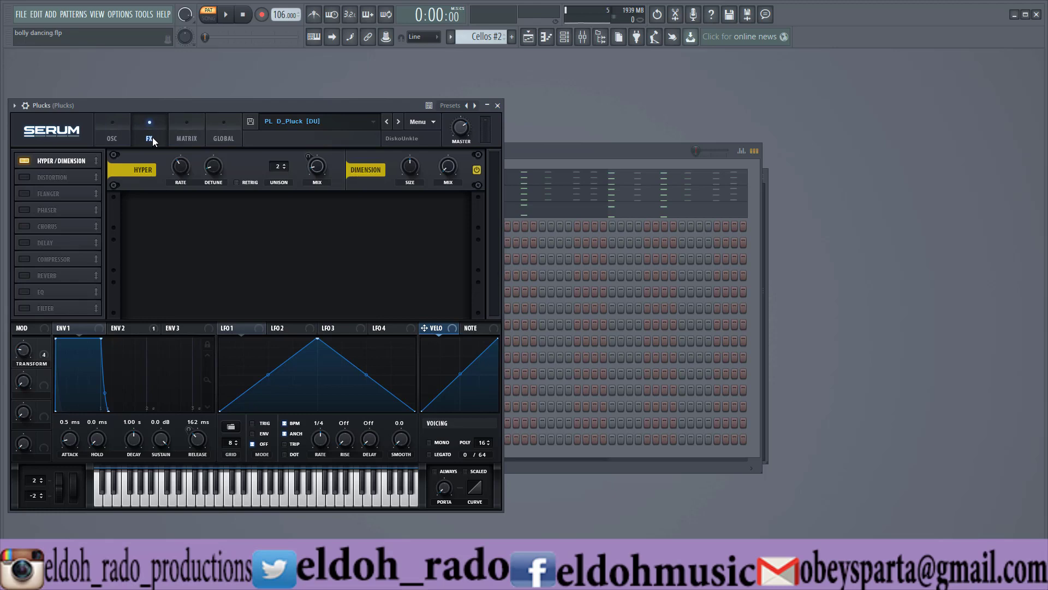
left_click(112, 138)
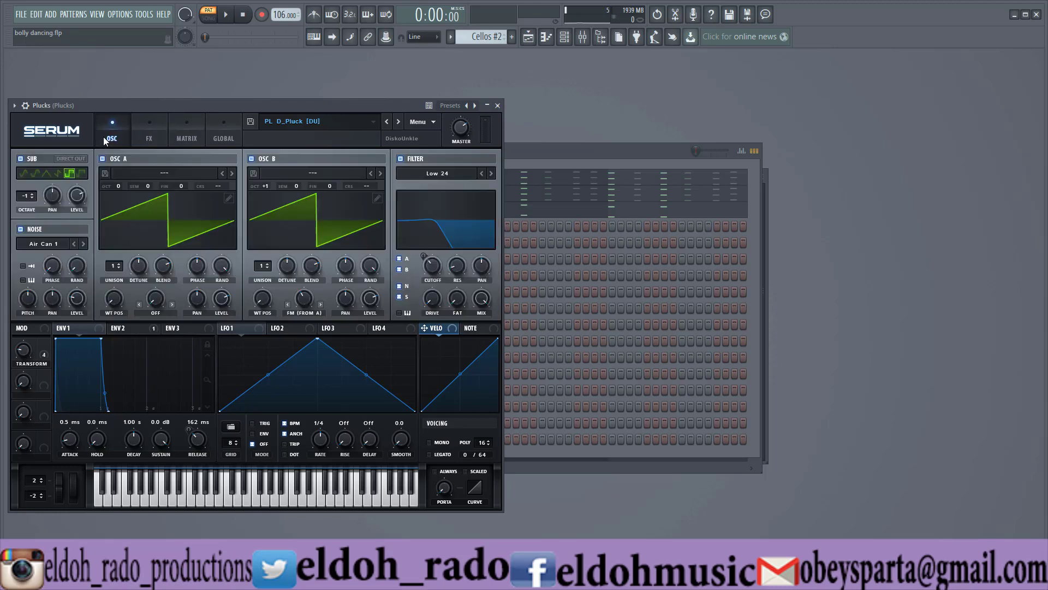
left_click_drag(382, 110, 838, 100)
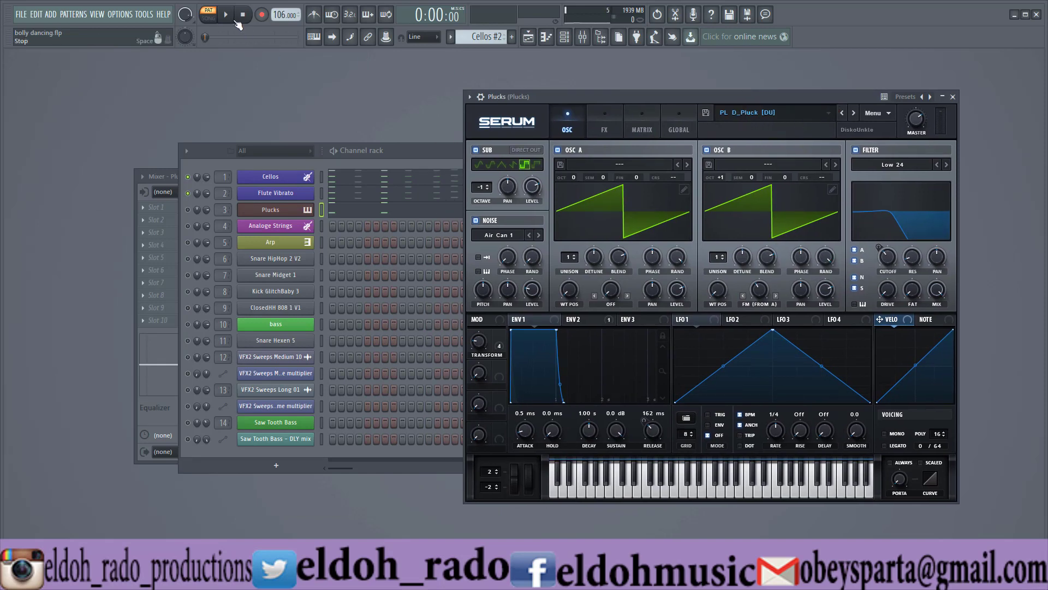
Unmute the Plucks channel while the Cellos #2 pattern plays, and stop playback.
key("space")
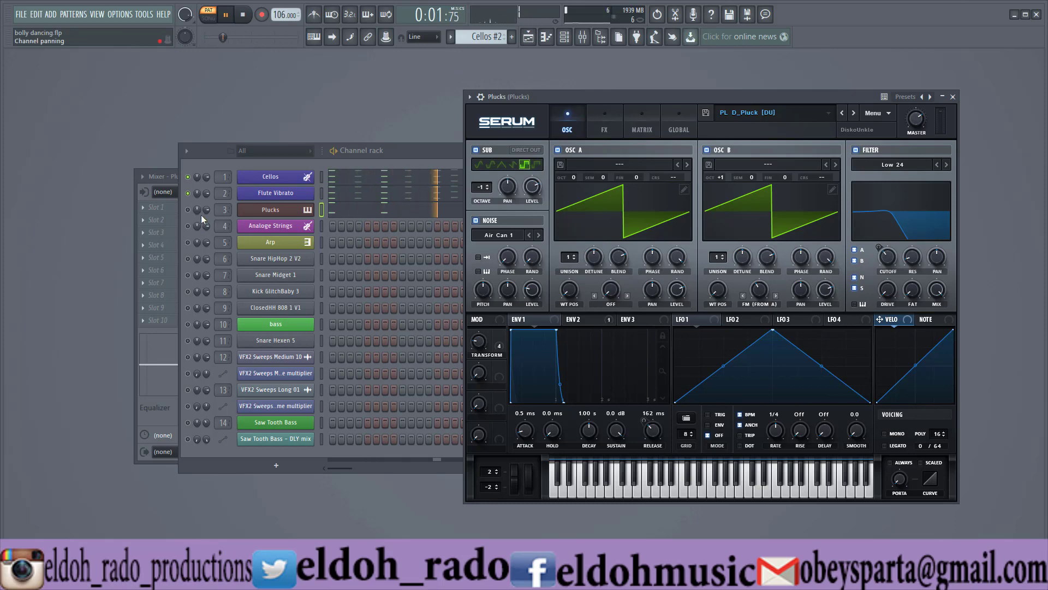
left_click(185, 218)
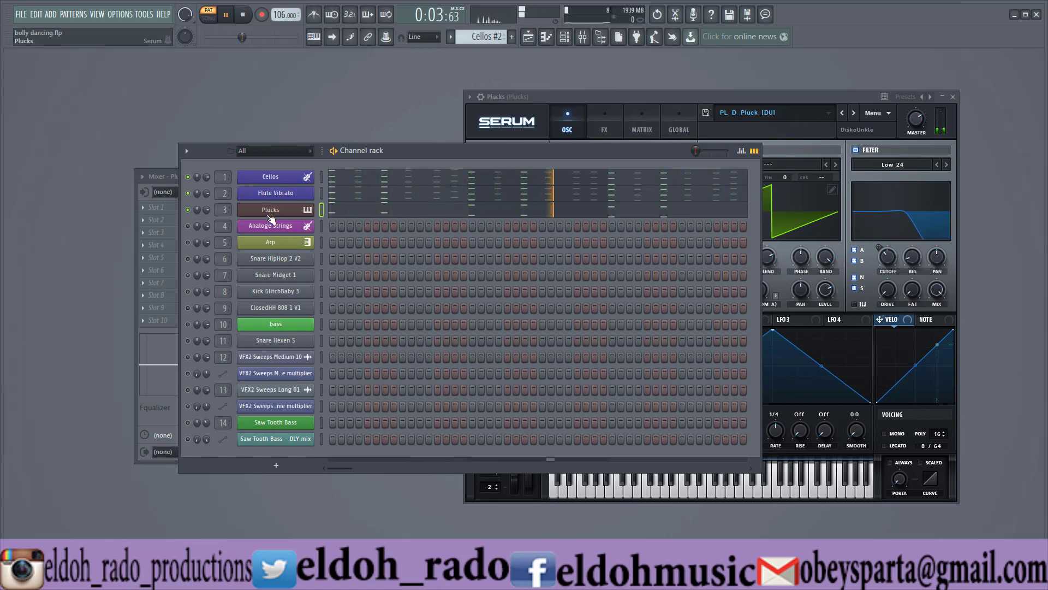
key("space")
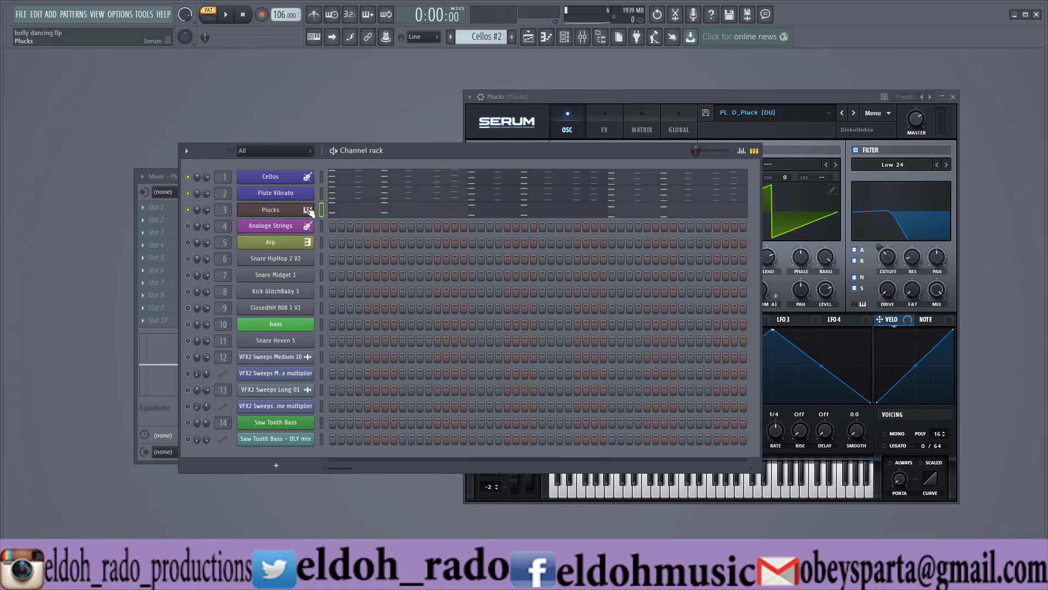
Open the Plucks channel's piano roll and examine its notes across the octaves.
right_click(308, 210)
left_click(317, 209)
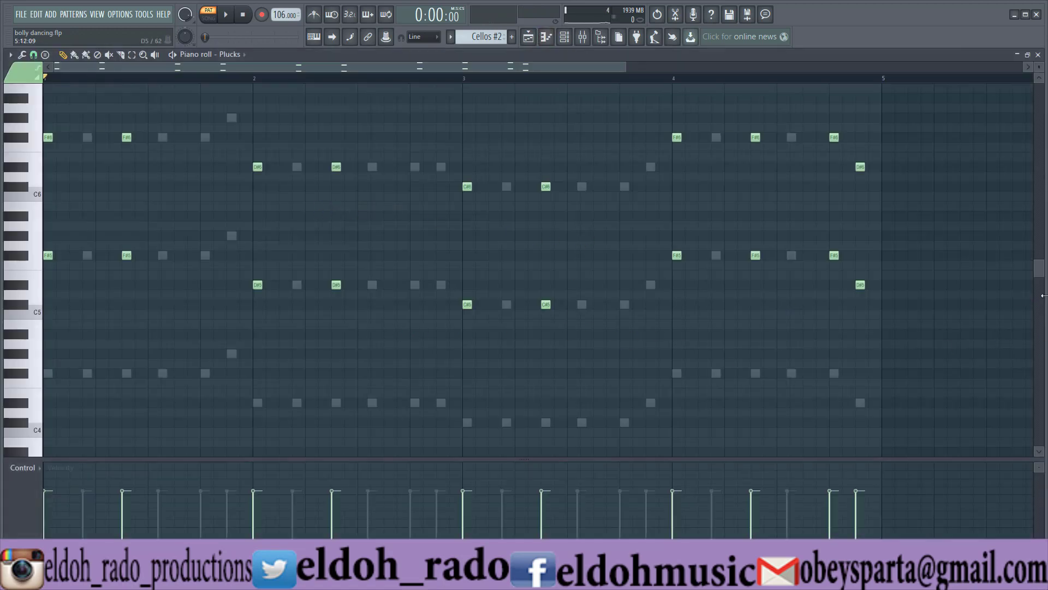
scroll(222, 273, "down", 5)
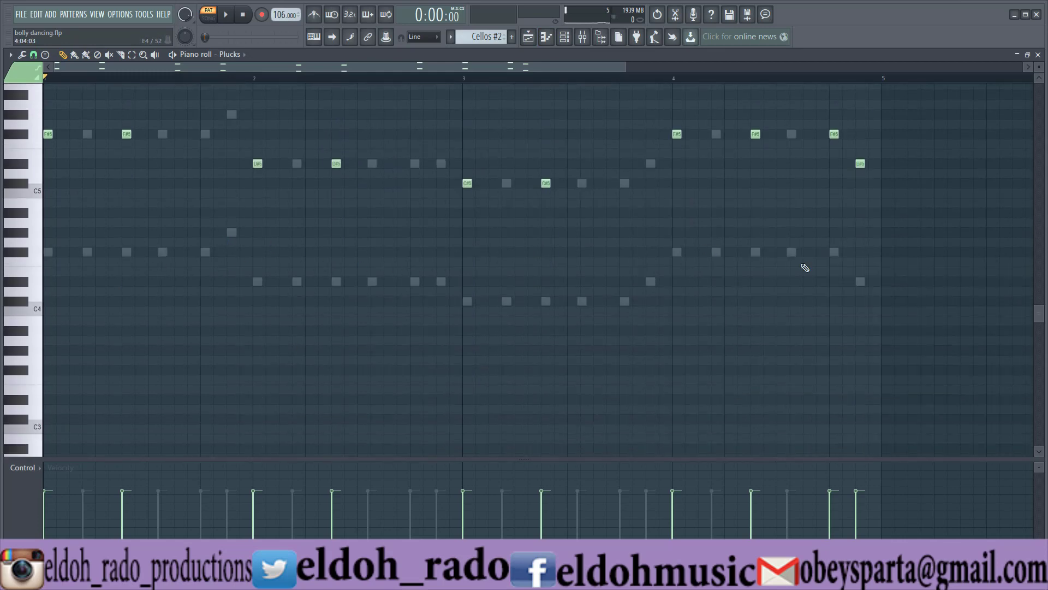
left_click_drag(1043, 321, 1042, 270)
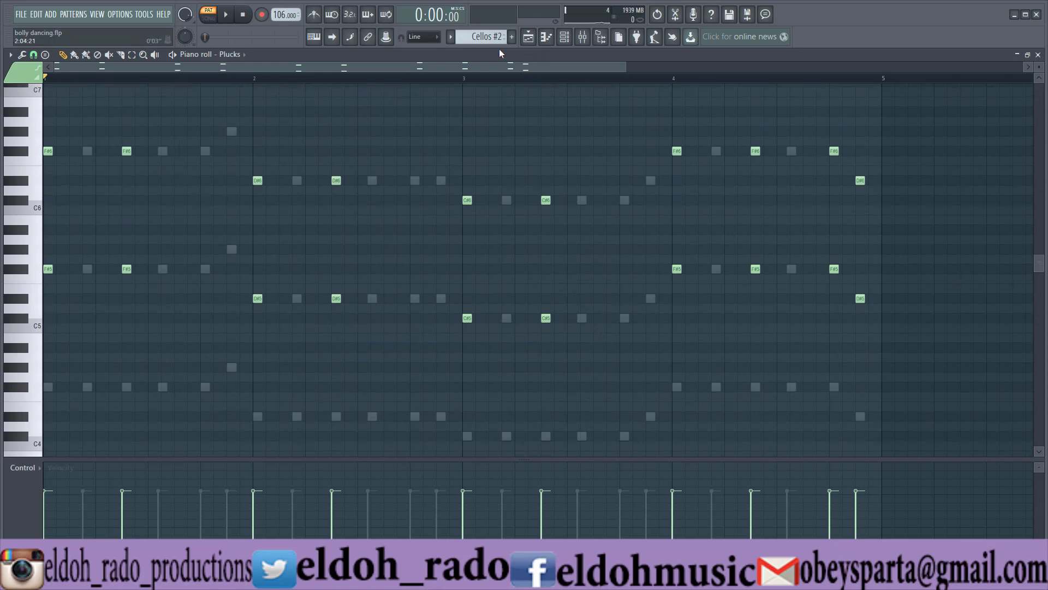
Bring up the channel rack and open the Flute Vibrato channel's piano roll.
left_click(529, 37)
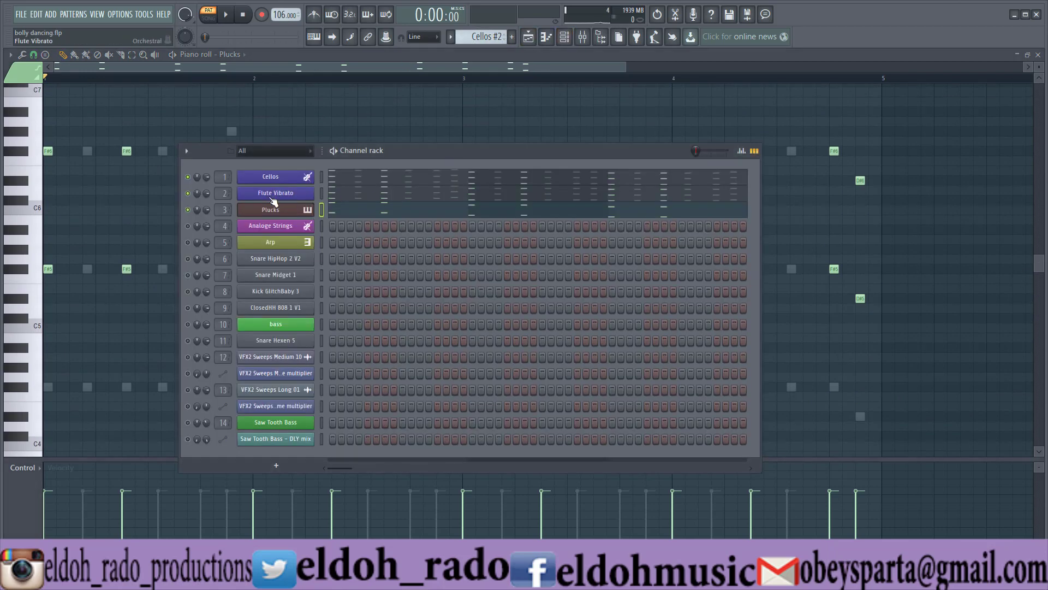
right_click(266, 193)
left_click(399, 192)
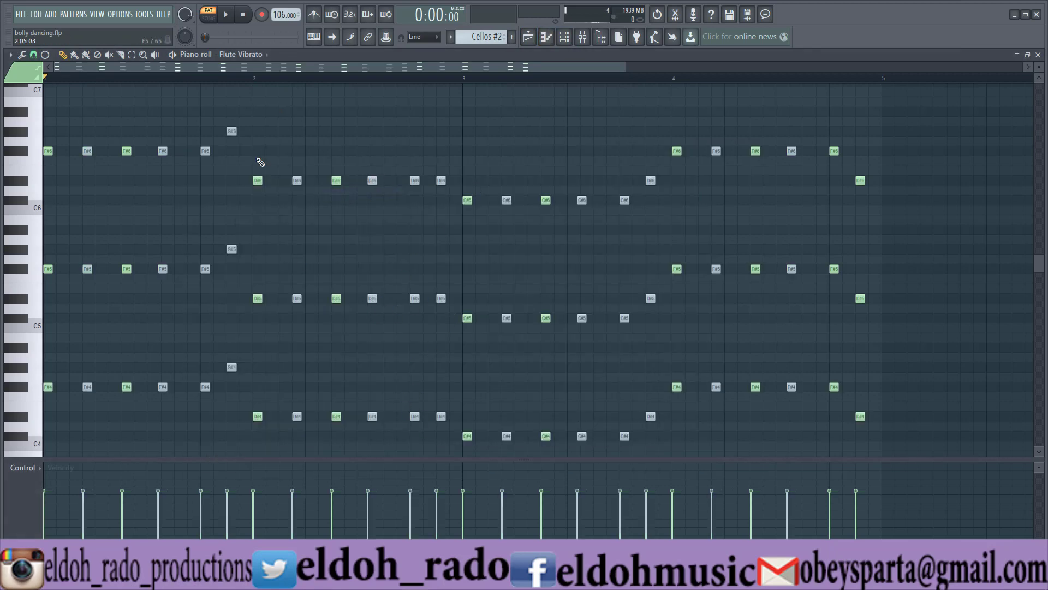
Toggle the mute state of an upper-octave F# note in bar 1 twice, restore the Draw tool and close the piano roll.
left_click(109, 55)
left_click(163, 151)
left_click(163, 151)
left_click(63, 55)
left_click(1037, 56)
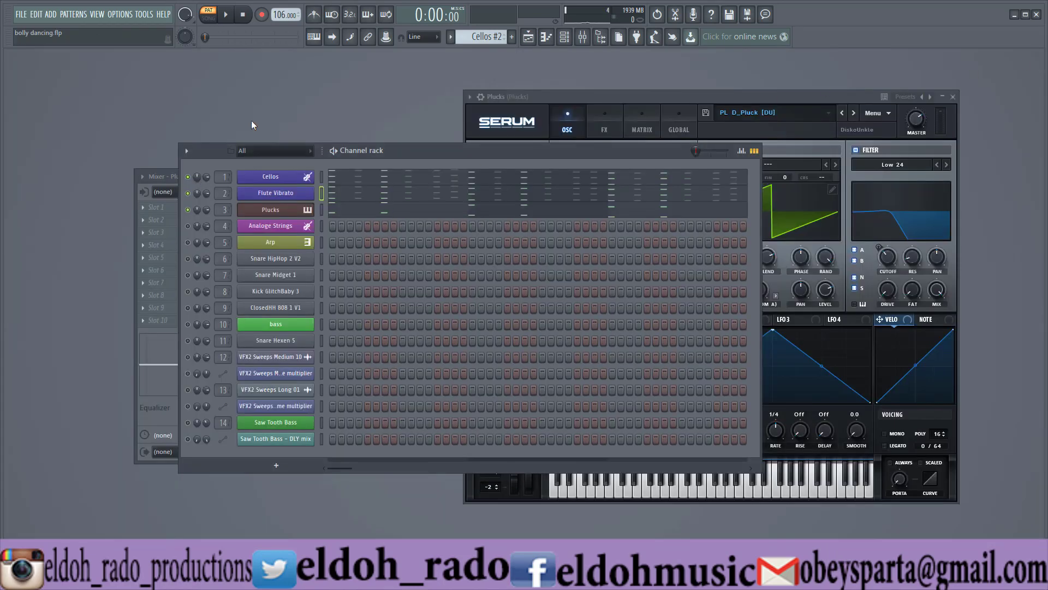
In Pattern 3, unmute the Snare HipHop 2 V2, Snare Midget 1, Kick GlitchBaby 3 and ClosedHH 808 1 V1 channels and audition the drums.
left_click(450, 37)
left_click(467, 71)
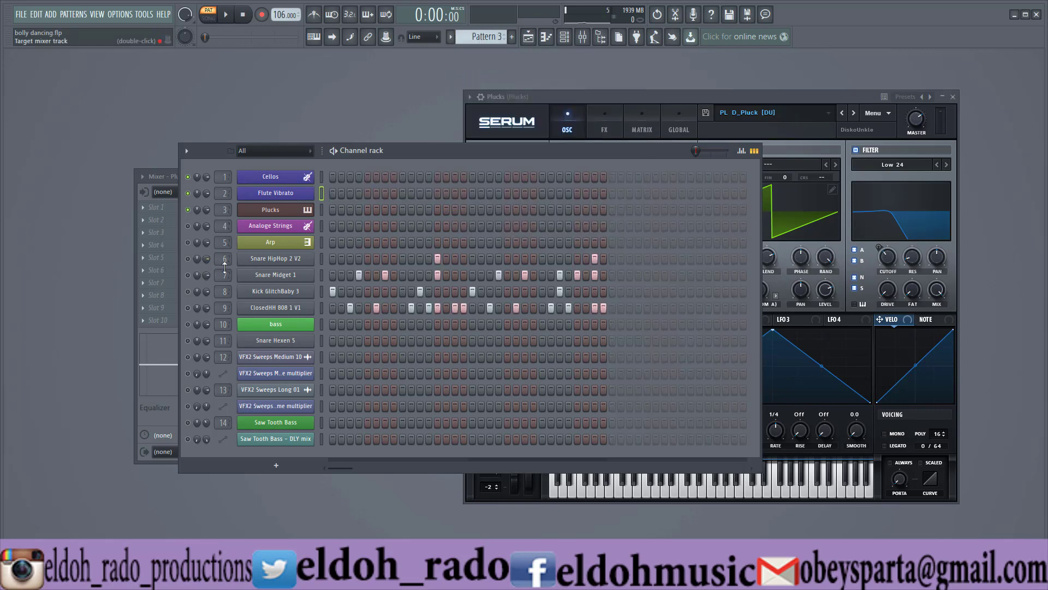
left_click(188, 259)
left_click(188, 277)
left_click(189, 292)
left_click(189, 308)
key("space")
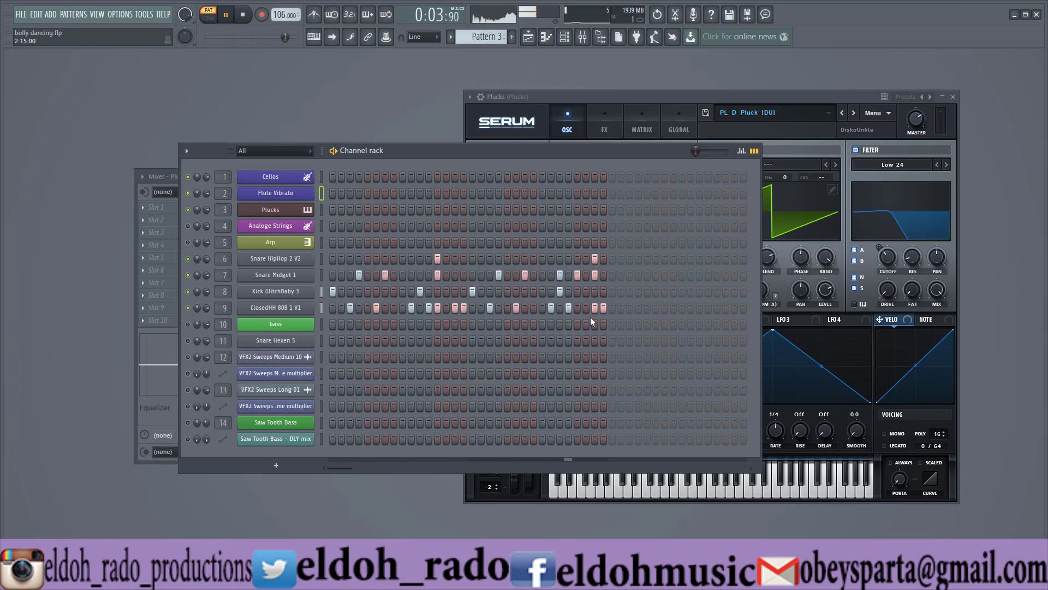
key("space")
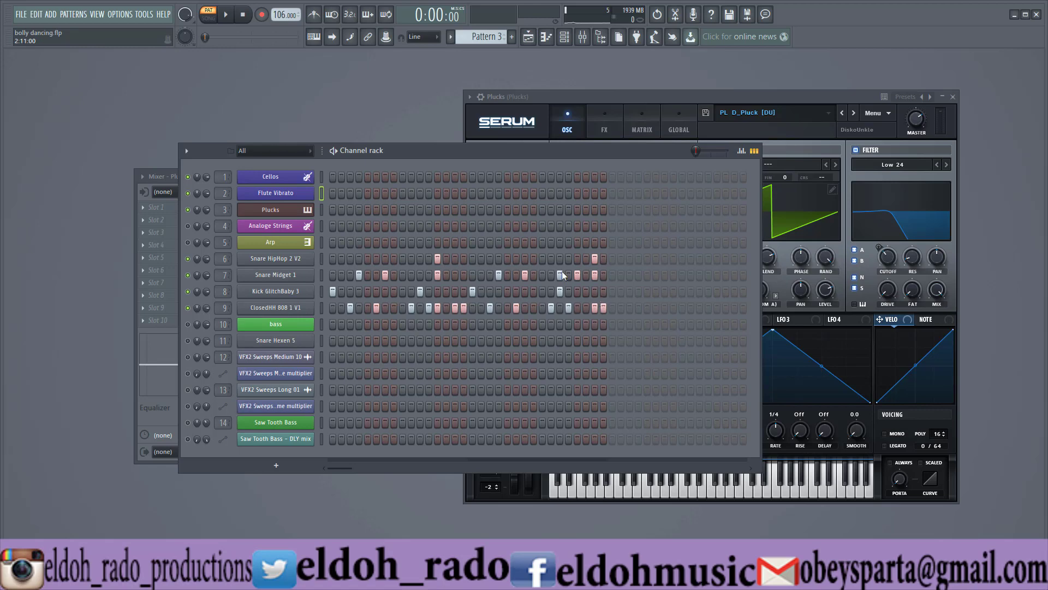
Switch the channel rack to Pattern 4.
left_click(449, 38)
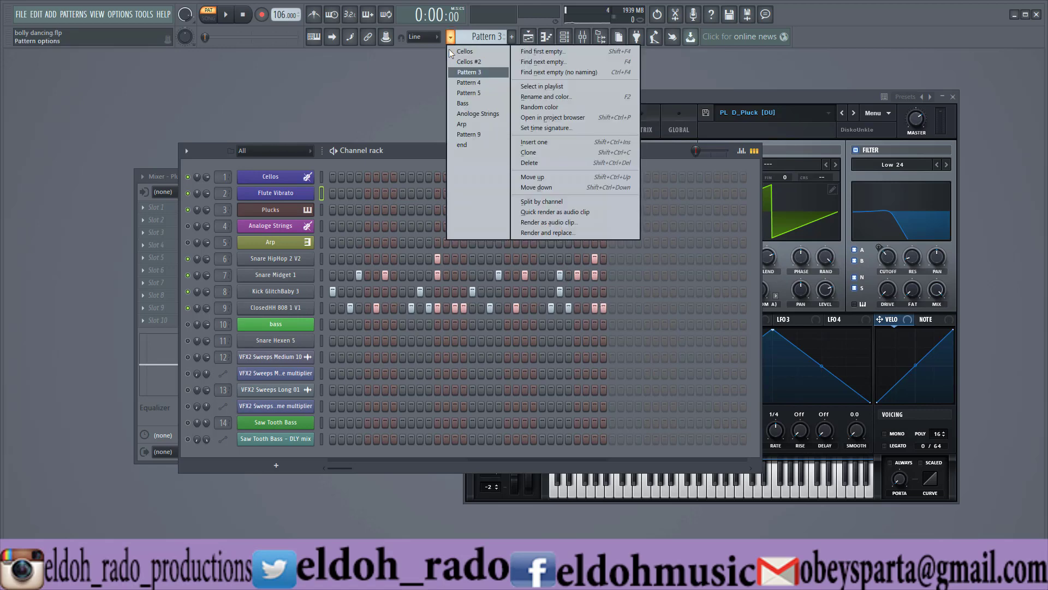
left_click(463, 83)
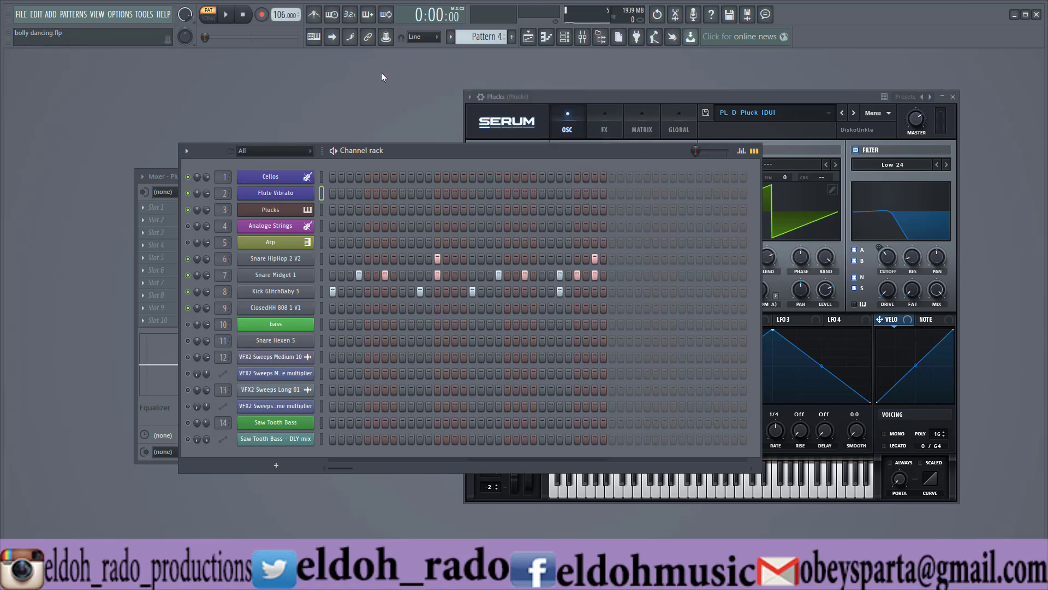
Audition Pattern 4, then inspect the Kick GlitchBaby 3 channel's sample settings and waveform and close its window.
left_click(226, 16)
left_click(227, 16)
left_click(281, 291)
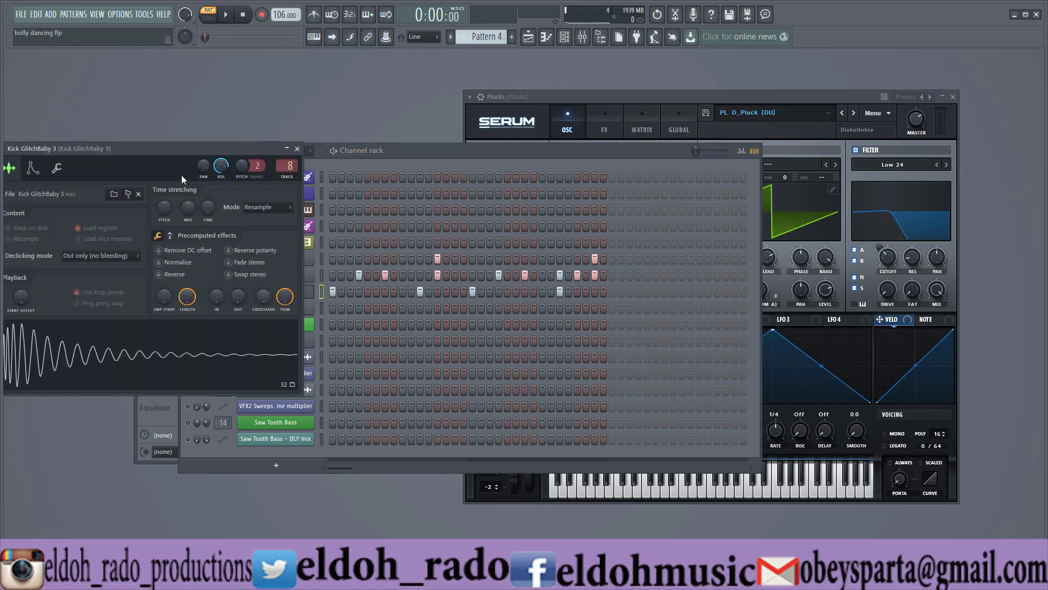
left_click_drag(183, 148, 406, 133)
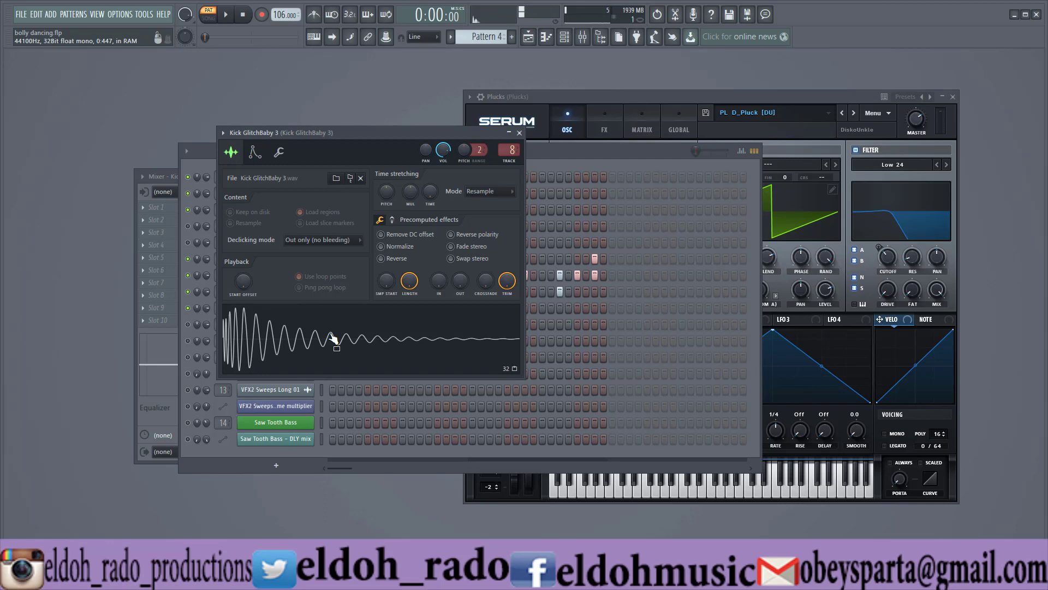
left_click(520, 133)
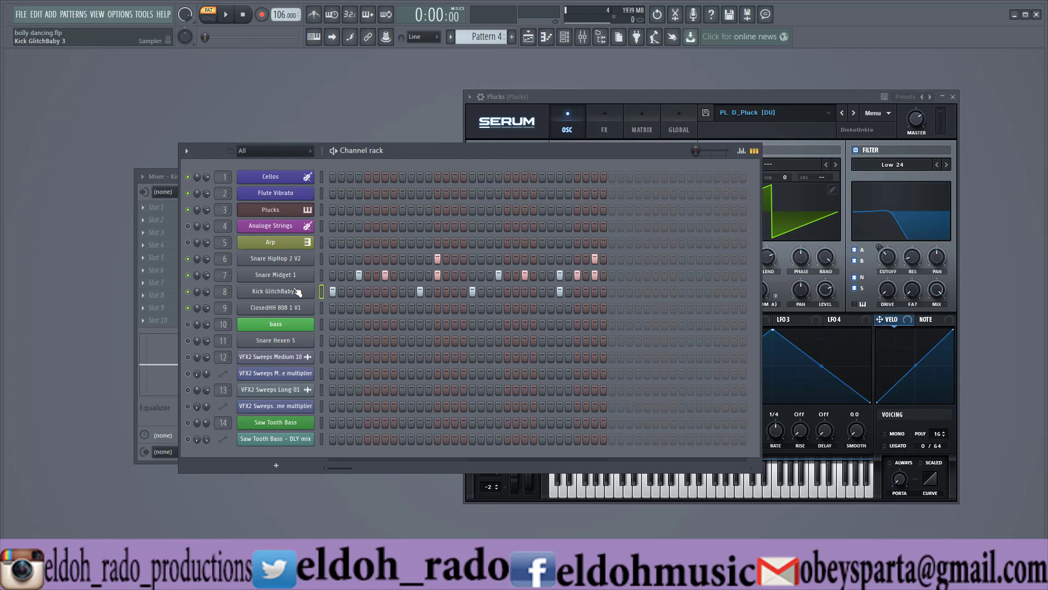
Open the Snare Midget 1 channel's sample settings, preview its waveform twice and close the window.
left_click(276, 275)
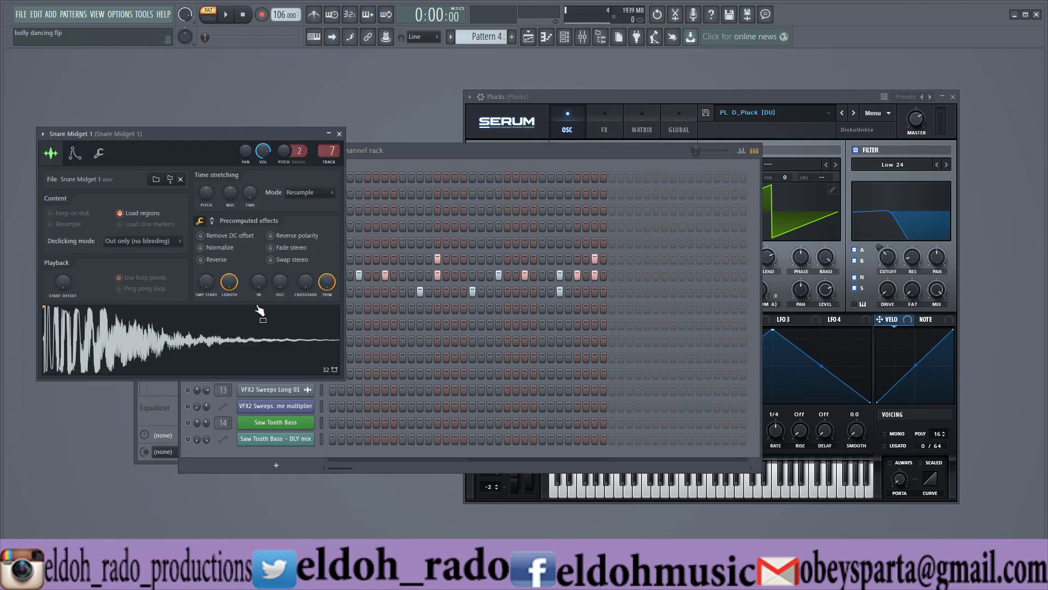
left_click(238, 331)
left_click(238, 332)
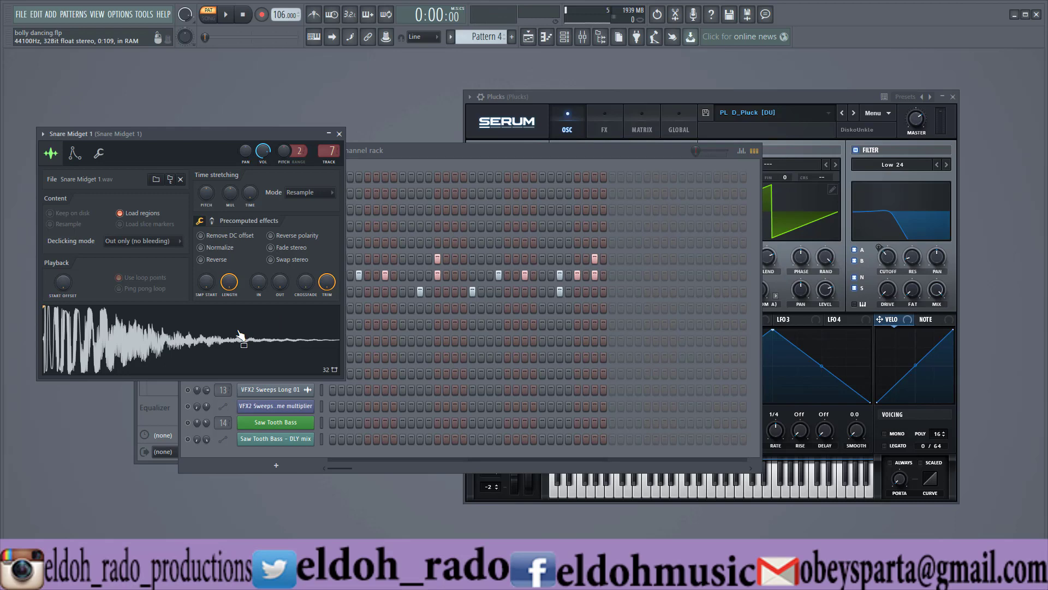
left_click(339, 134)
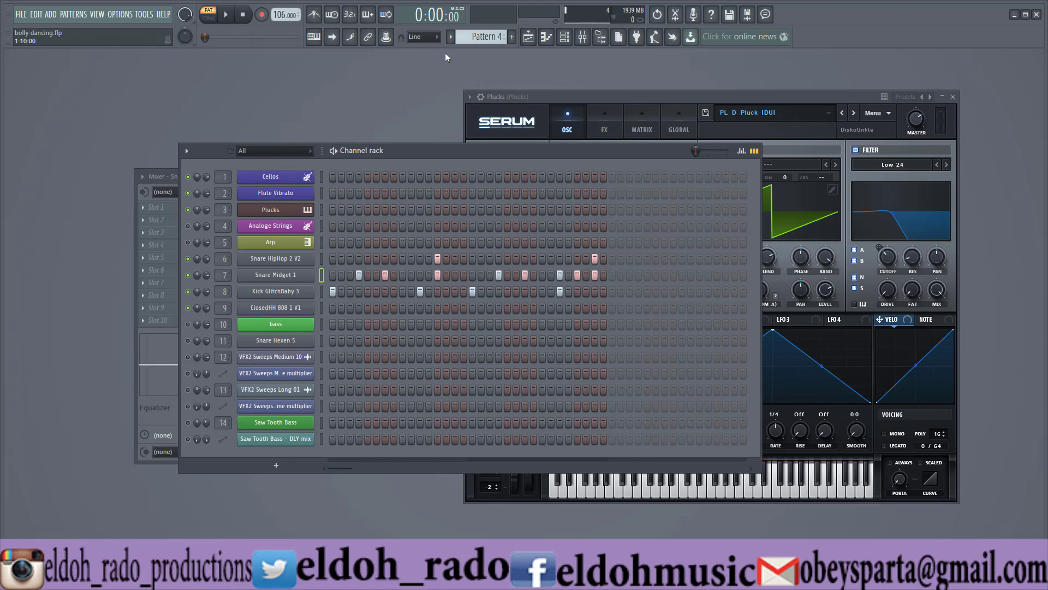
Switch the channel rack to Pattern 5 and audition it, stopping playback at the end.
left_click(451, 37)
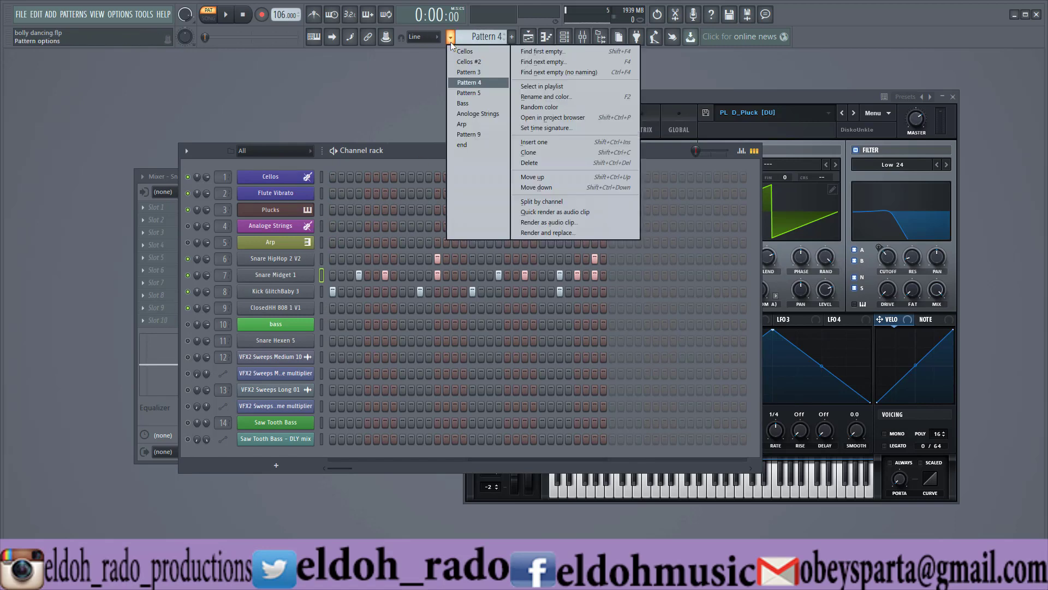
left_click(483, 92)
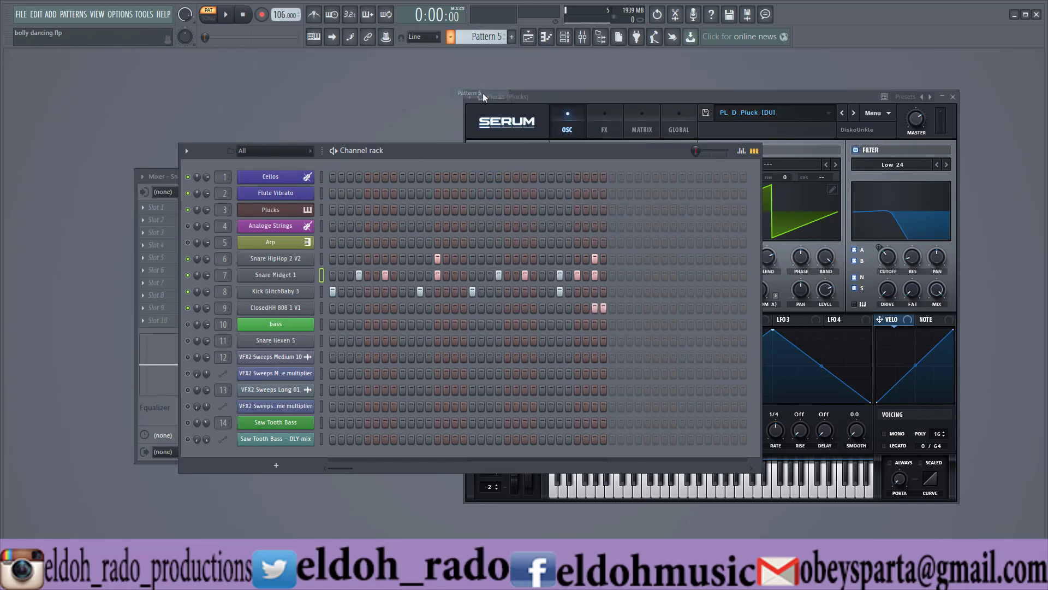
left_click(234, 15)
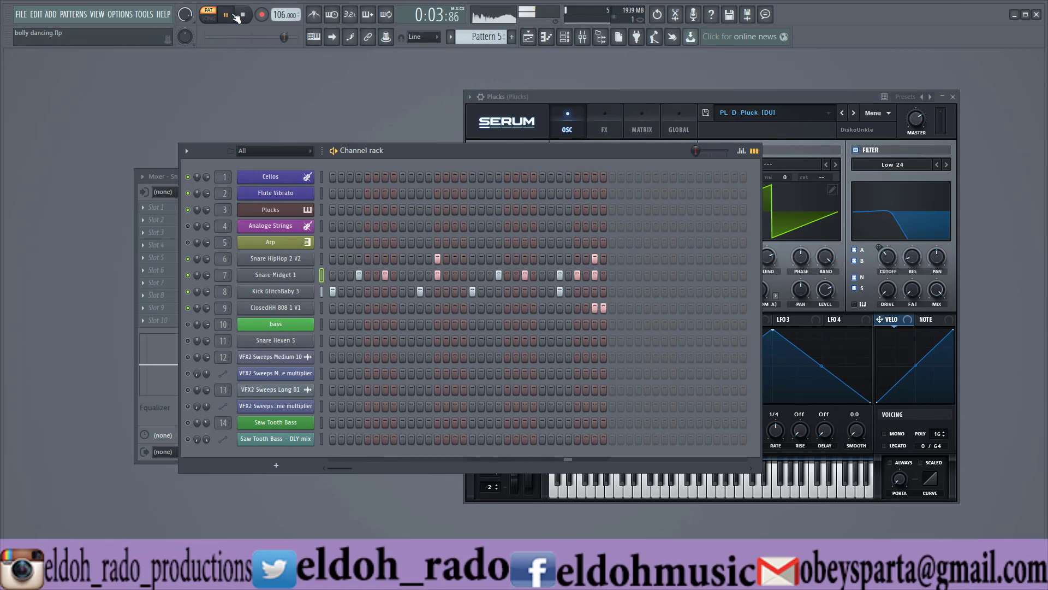
key("space")
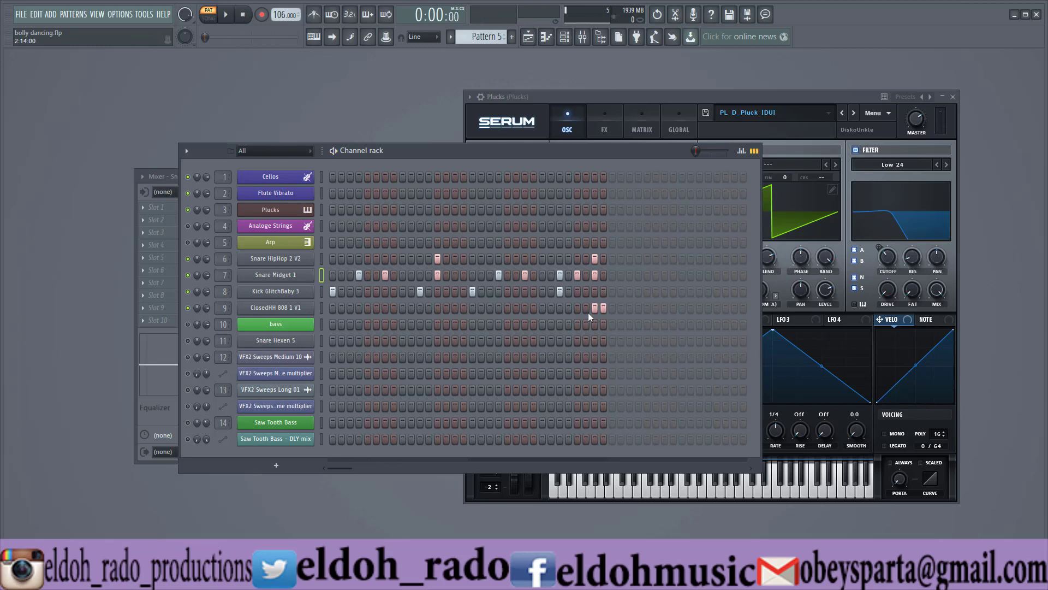
Switch to the Bass pattern, unmute the bass channel, start playback with its Nexus instrument shown and close the instrument window.
left_click(484, 36)
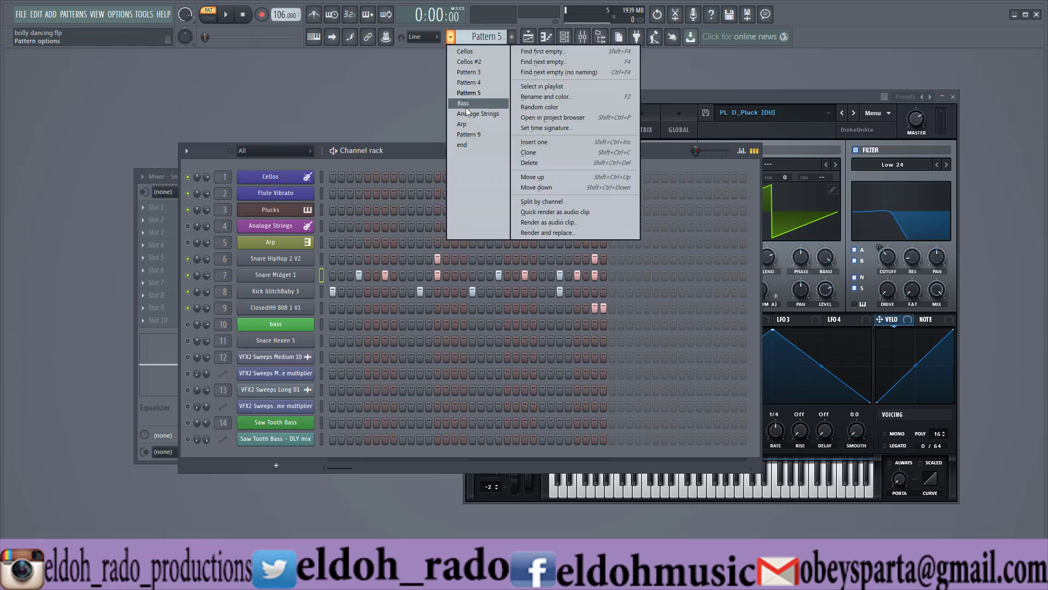
left_click(467, 100)
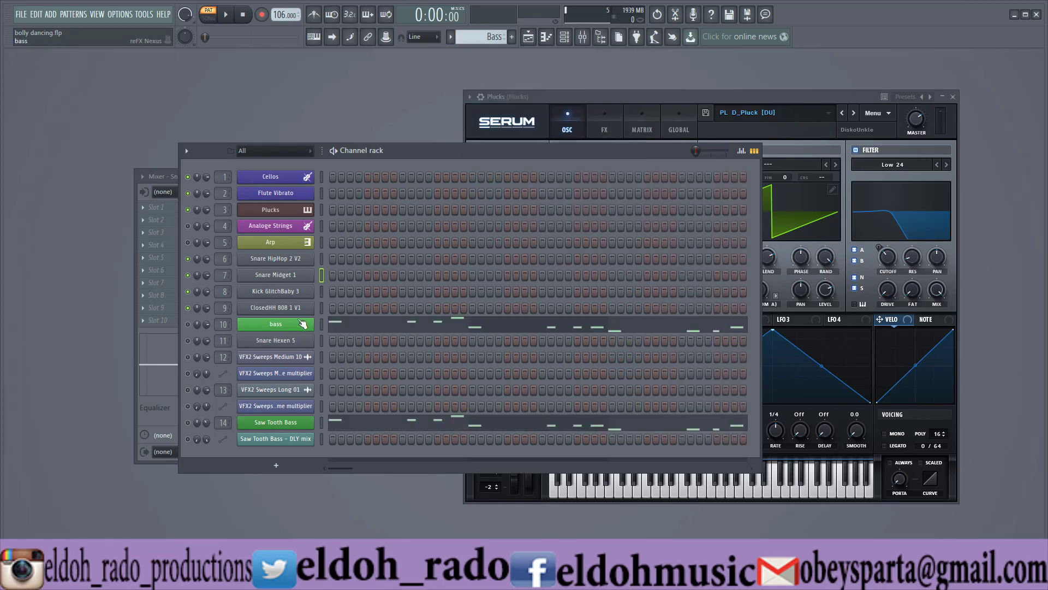
left_click(187, 325)
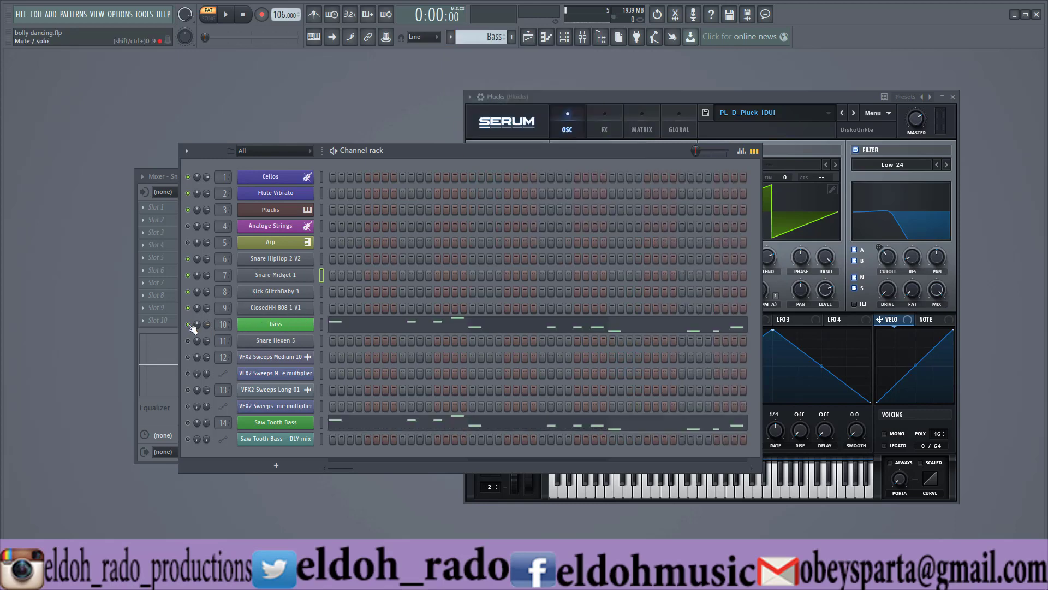
left_click(189, 422)
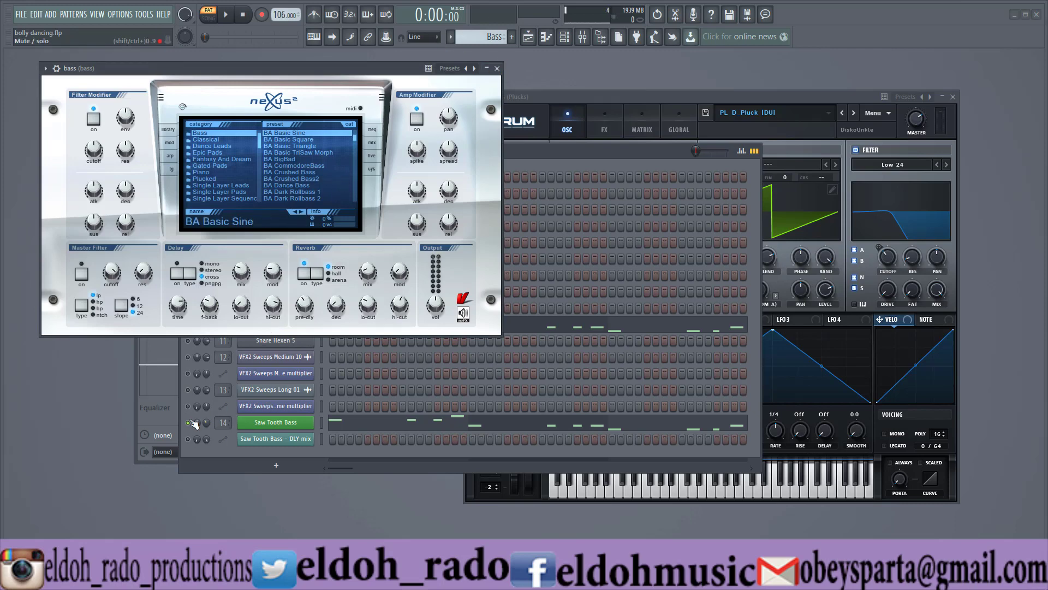
left_click(225, 15)
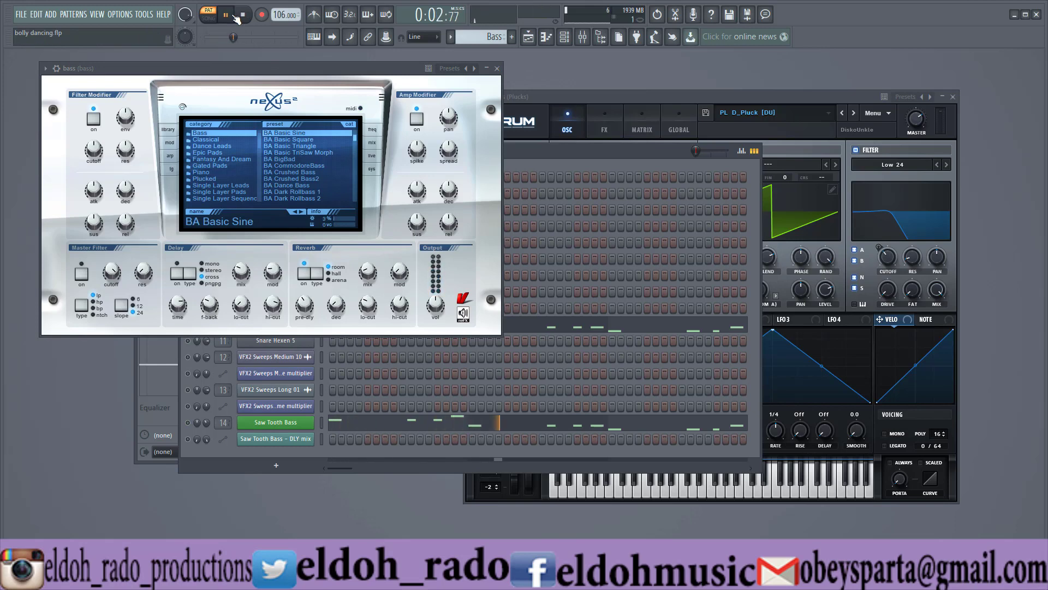
left_click(497, 69)
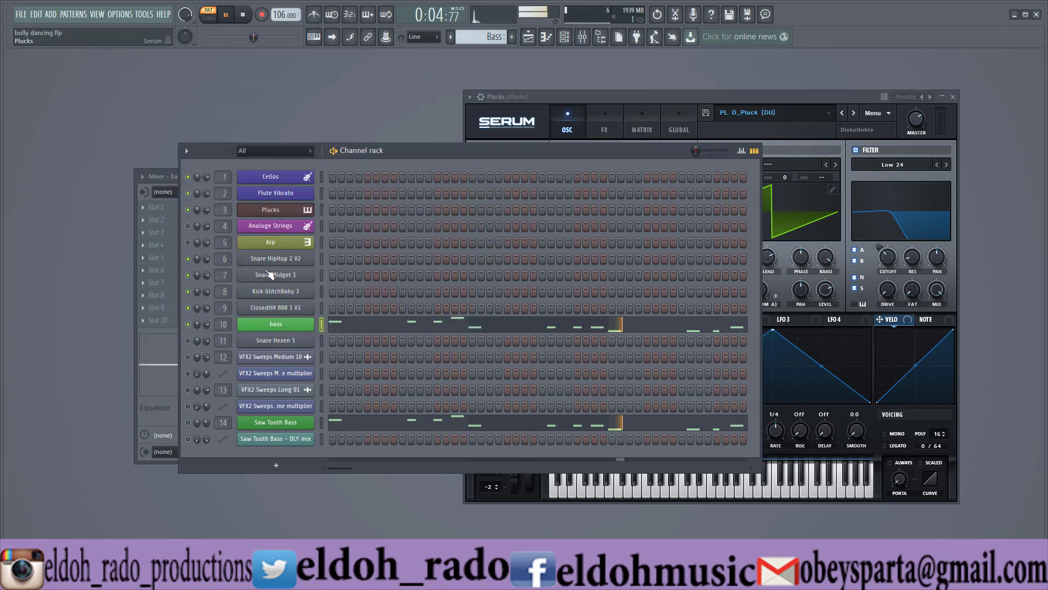
Examine the bass channel's notes around C4 in the piano roll during playback, then stop and close the piano roll.
right_click(309, 319)
left_click(322, 324)
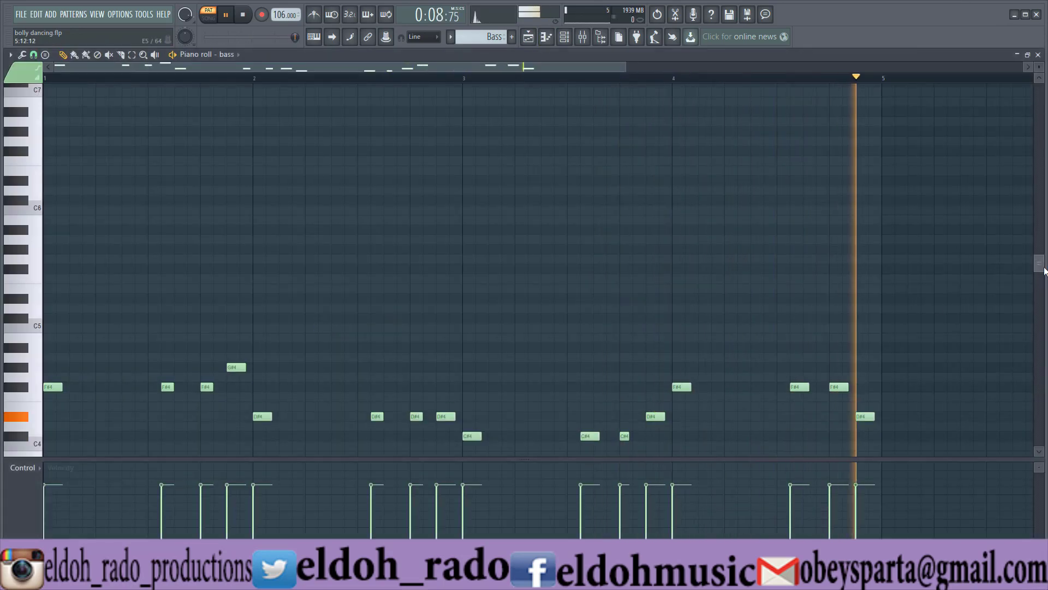
left_click_drag(1041, 267, 1041, 294)
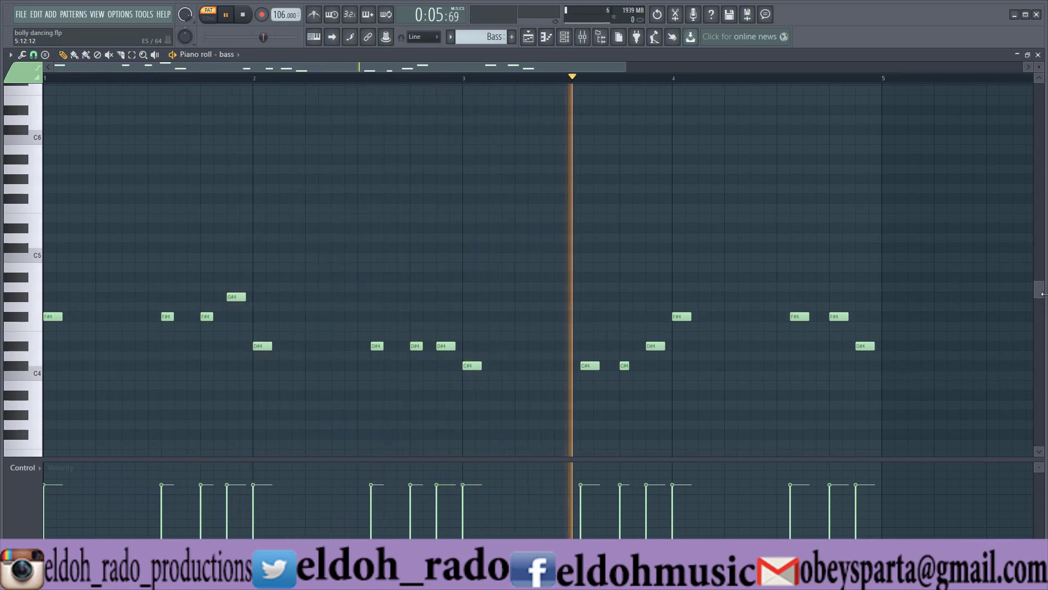
key("space")
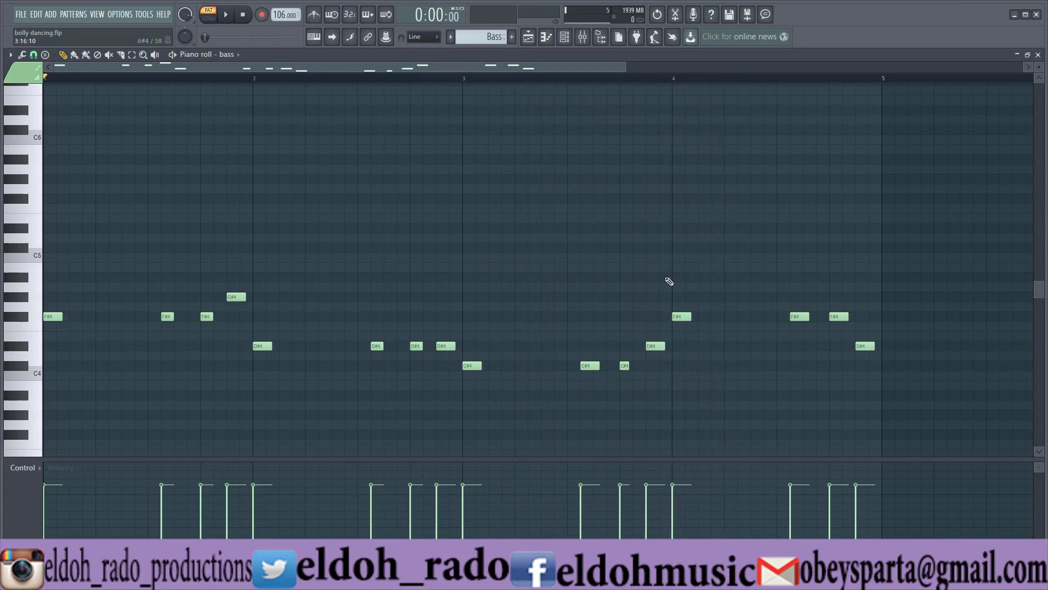
left_click(1038, 55)
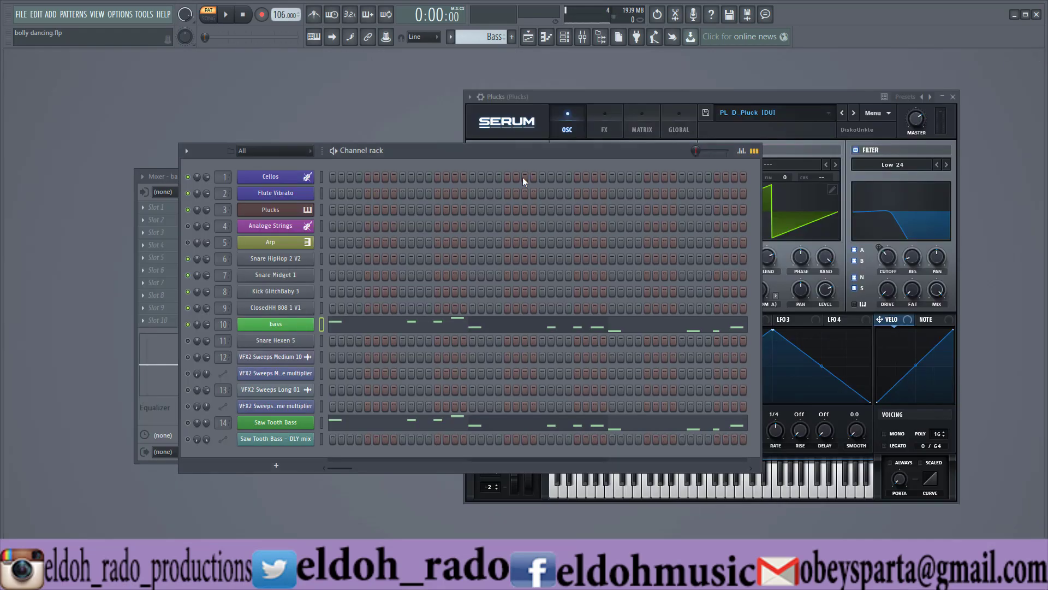
Show the Saw Tooth Bass channel's Vanguard instrument, unmute the channel and audition it together with the bass channel.
left_click(267, 427)
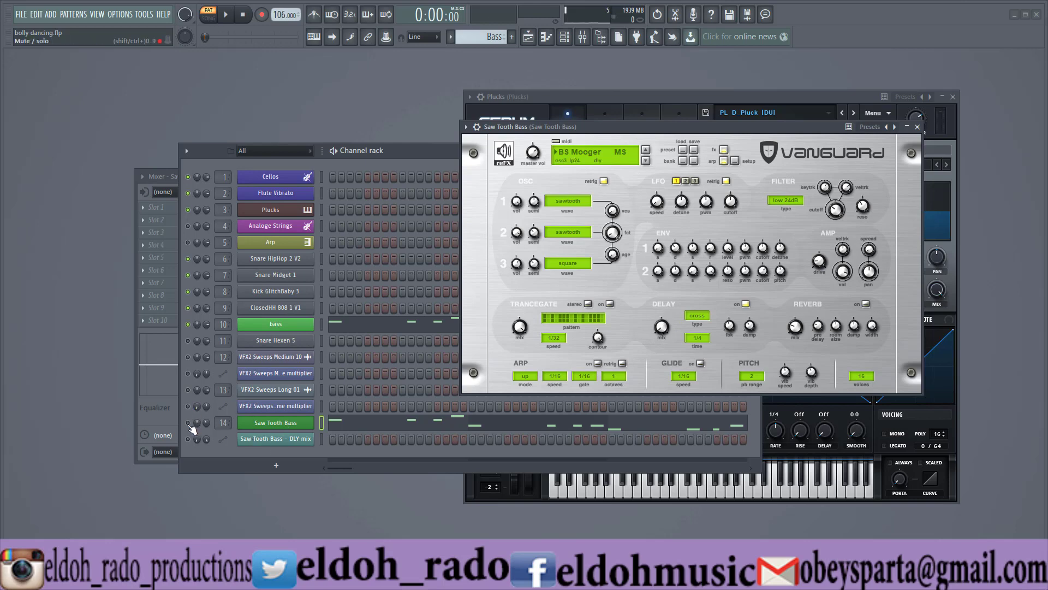
left_click(225, 15)
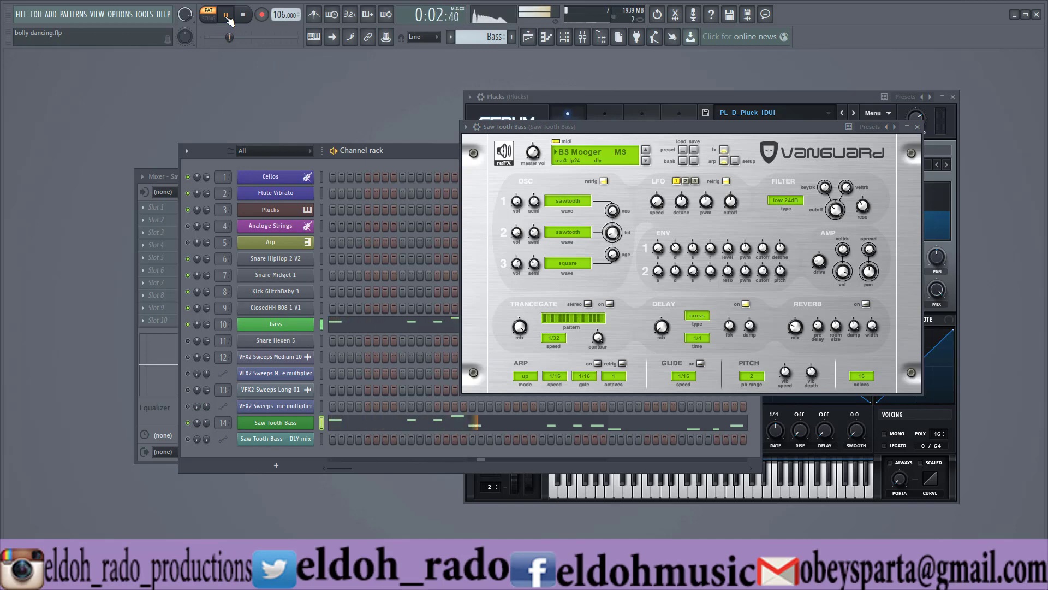
key("space")
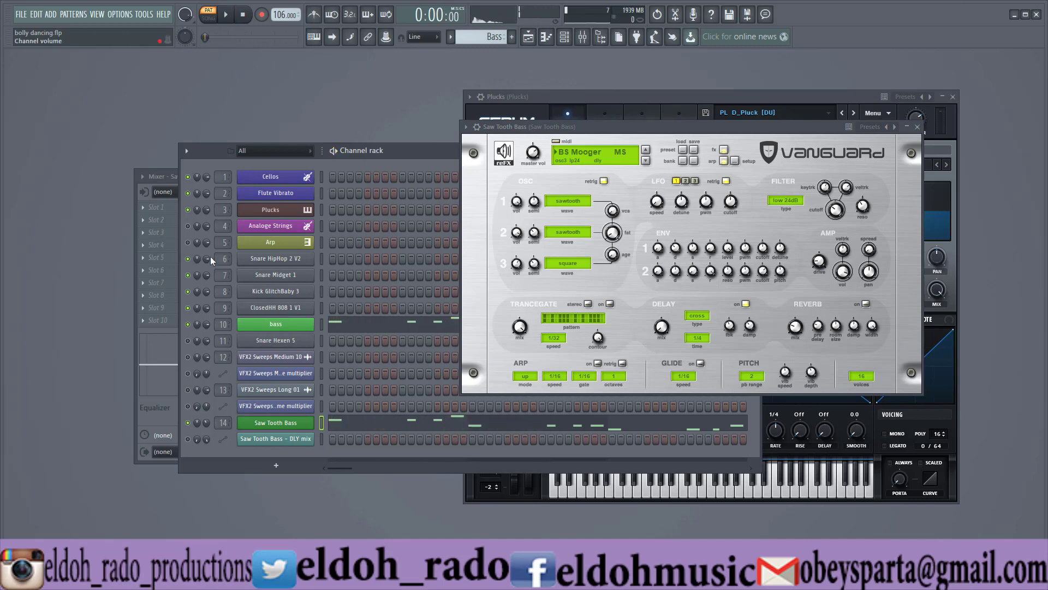
Mute the bass channel to audition Saw Tooth Bass alone, then unmute it and audition both basses together.
left_click(187, 324)
key("space")
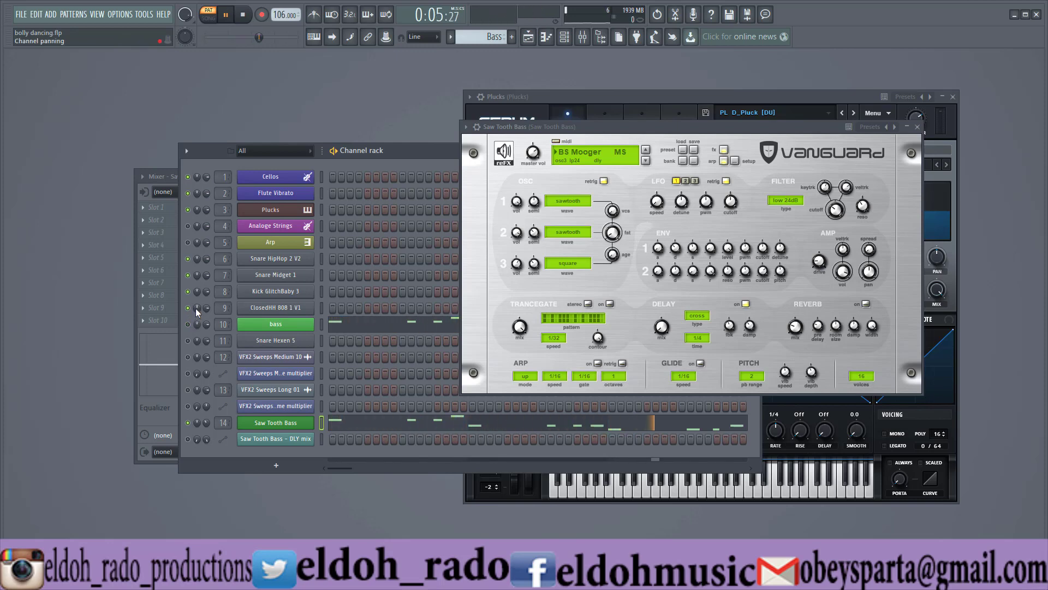
key("space")
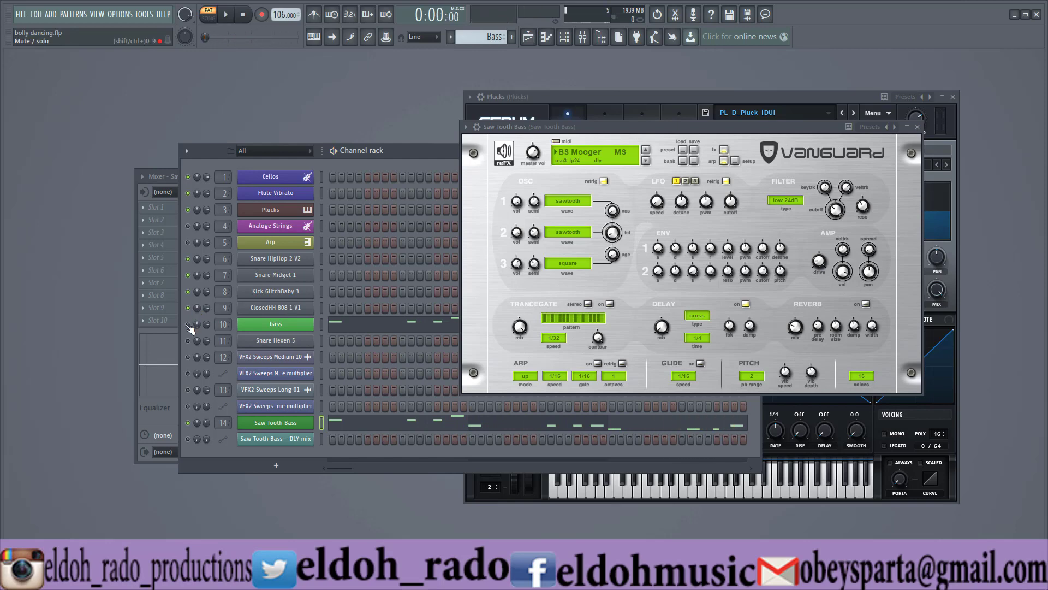
key("space")
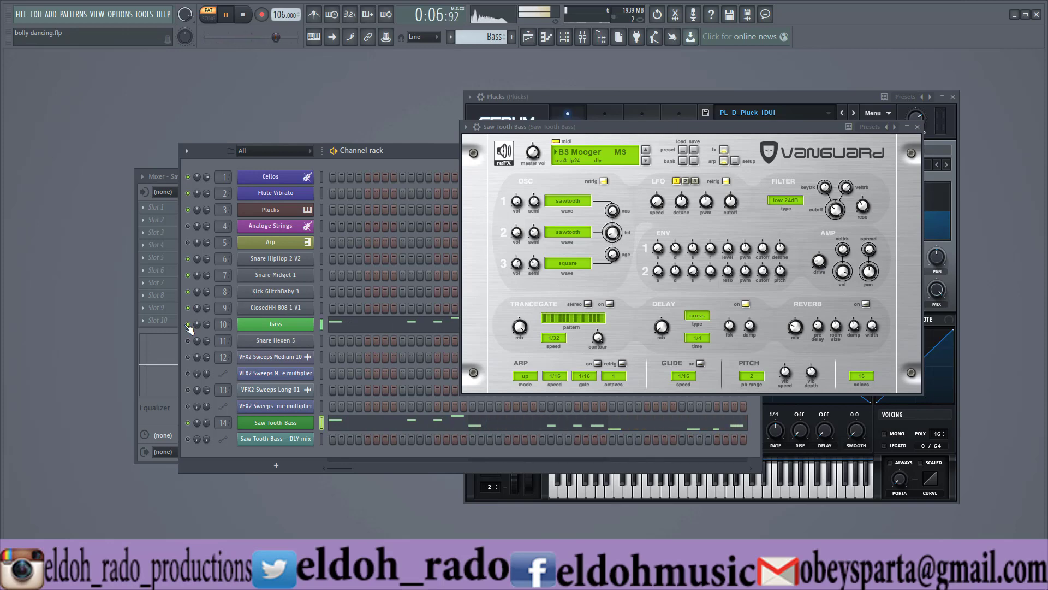
key("space")
Switch to the Analoge Strings pattern and close the Saw Tooth Bass and Plucks instrument windows.
left_click(450, 36)
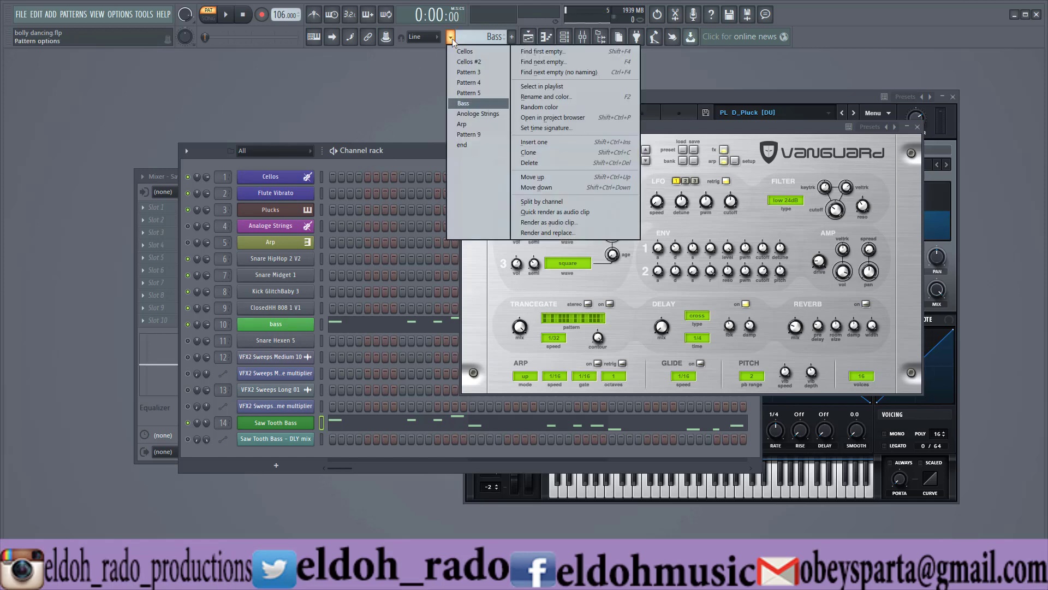
left_click(479, 114)
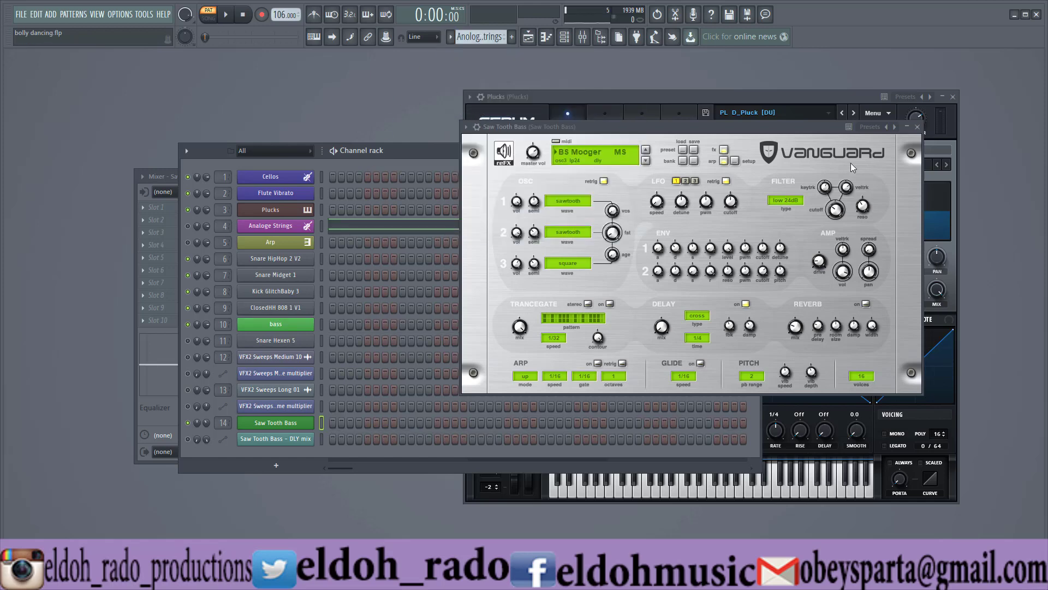
left_click(917, 127)
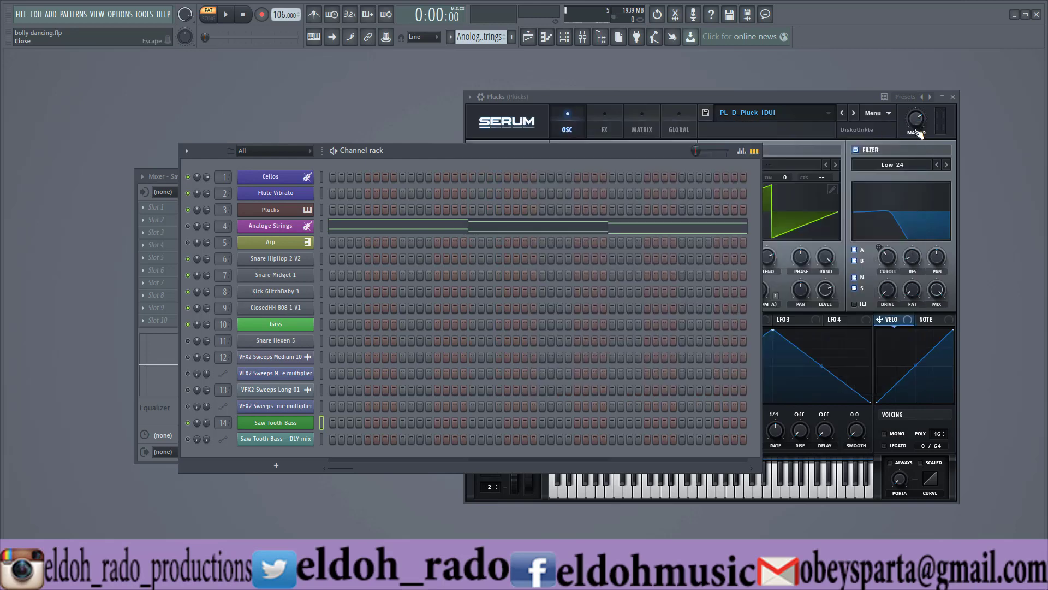
left_click(953, 96)
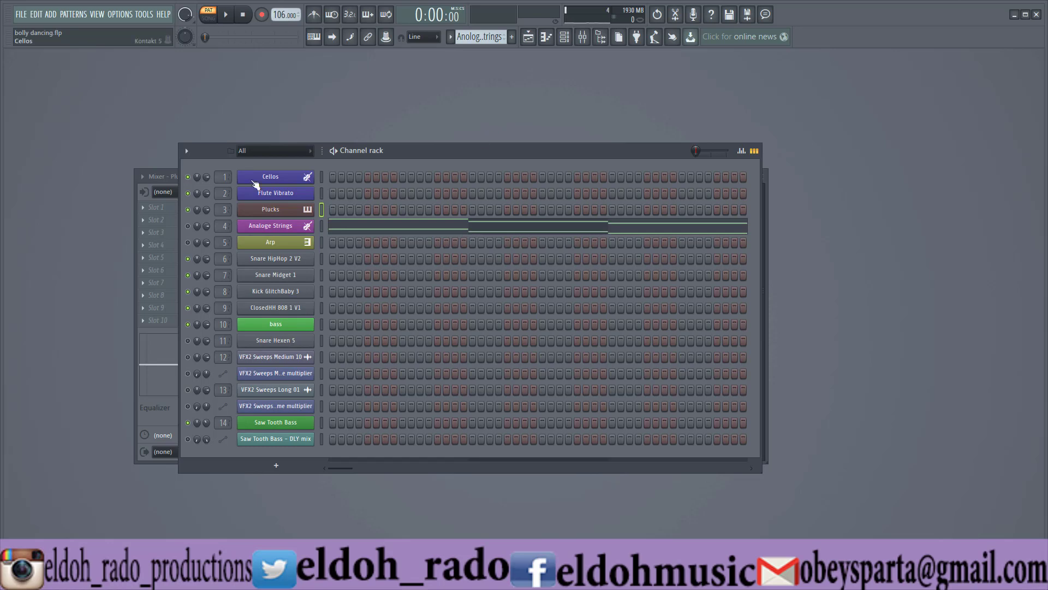
Open the Analoge Strings channel's Serum and point out the SY AnalogString [SD] preset in the Synth category without changing it.
left_click(297, 227)
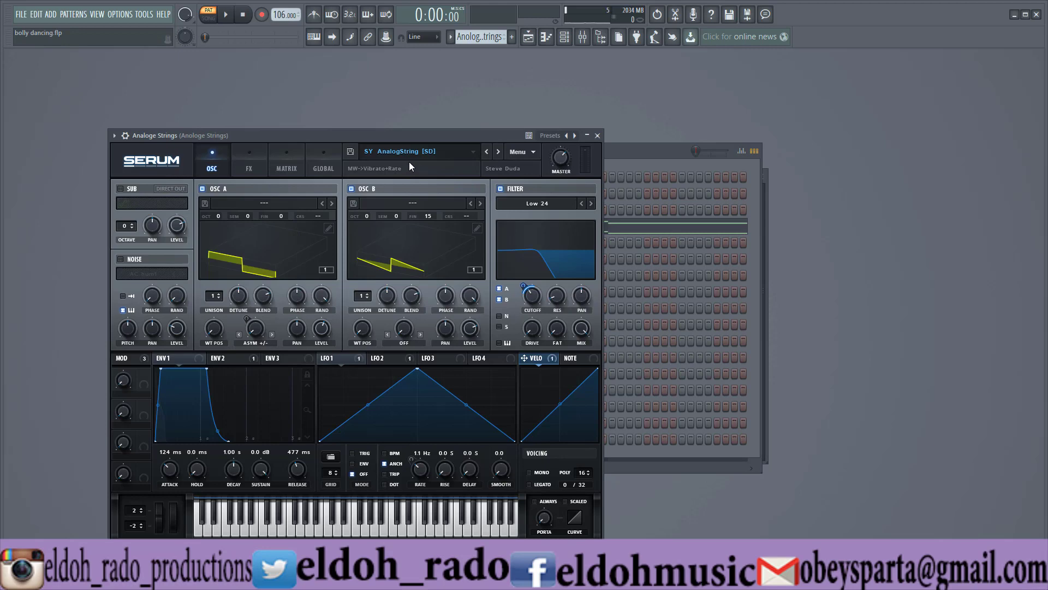
left_click(395, 153)
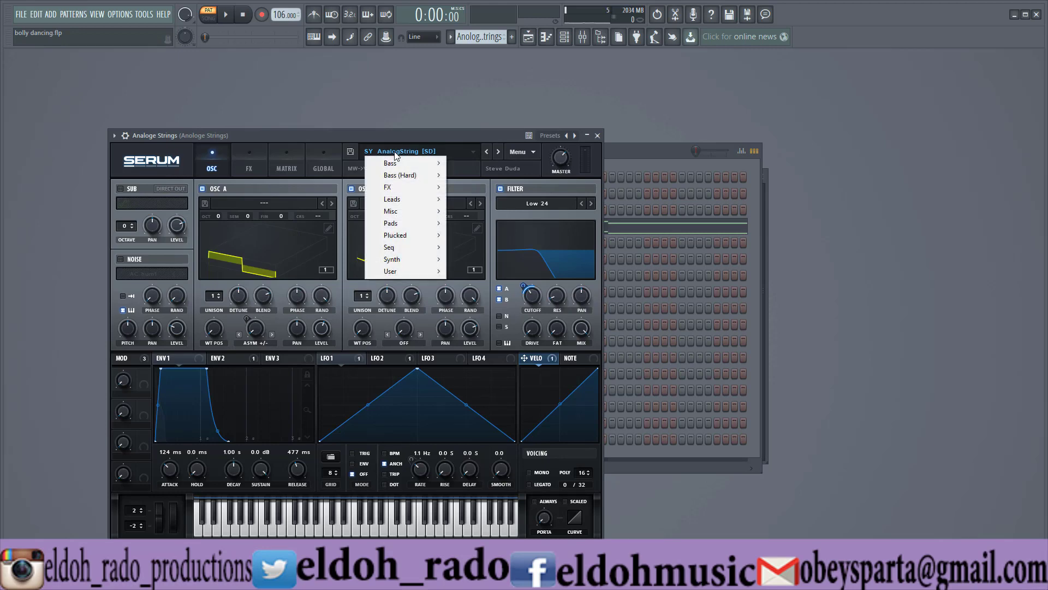
mouse_move(399, 258)
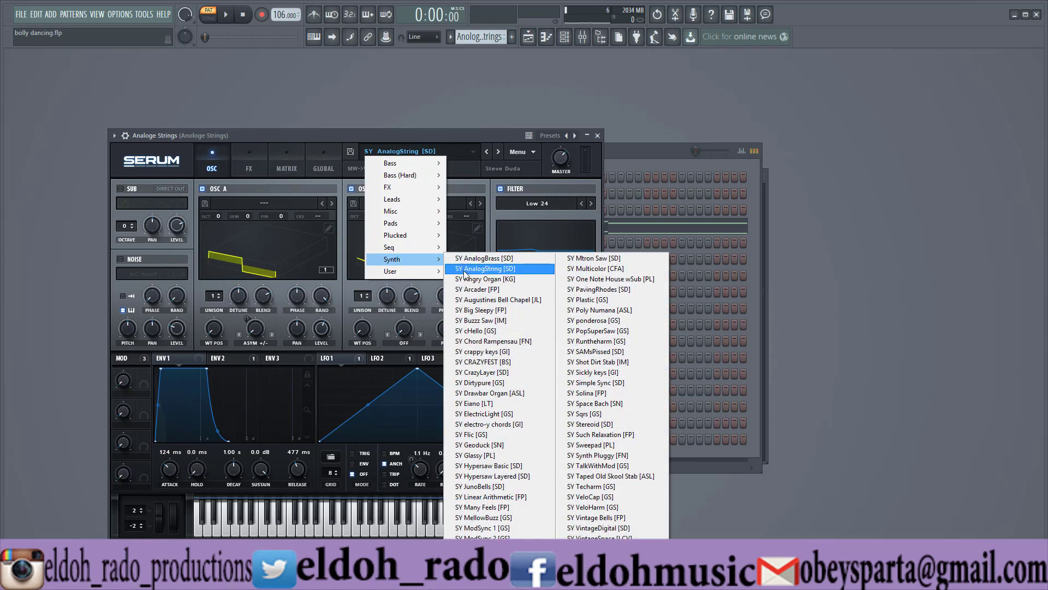
left_click(449, 133)
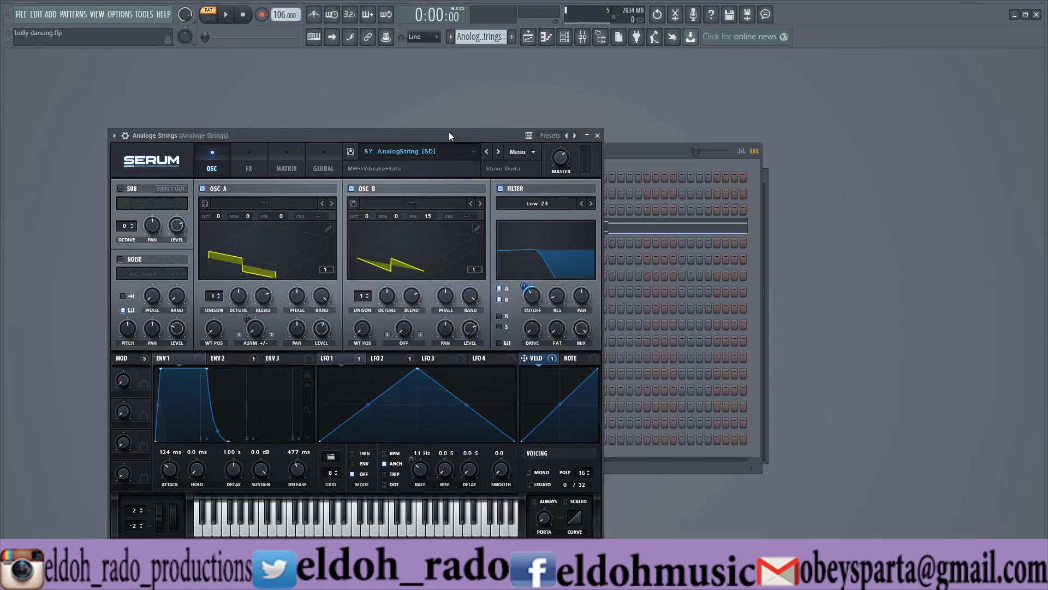
Reposition the Analoge Strings Serum window, start playing the pattern and show the synth's FX page.
left_click_drag(359, 134, 390, 135)
key("space")
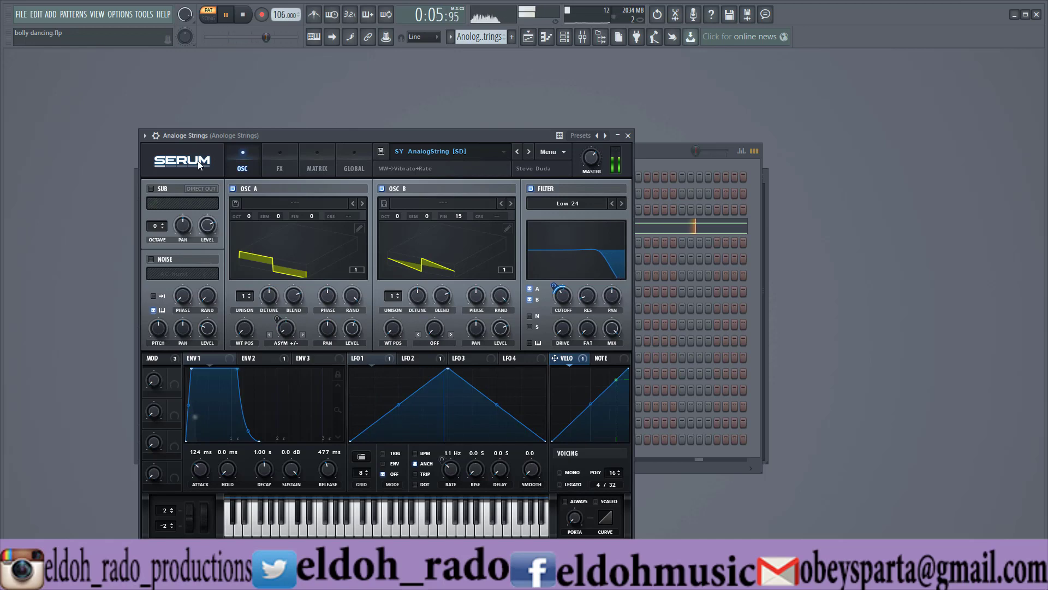
left_click(277, 161)
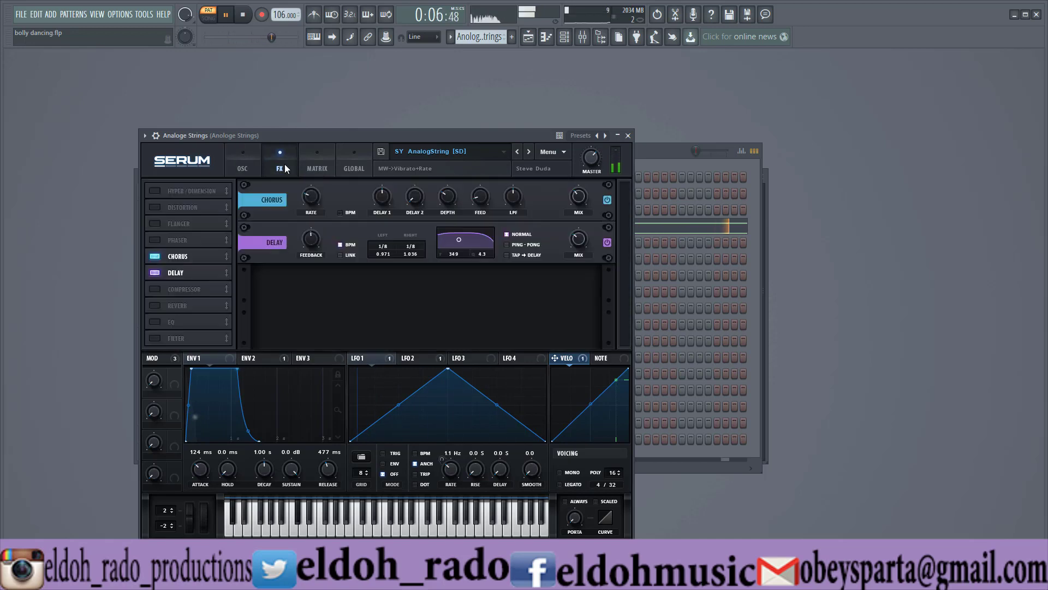
Show the Analoge Strings Serum's oscillator page, stop playback and move the synth window clear of the channel rack.
left_click(255, 164)
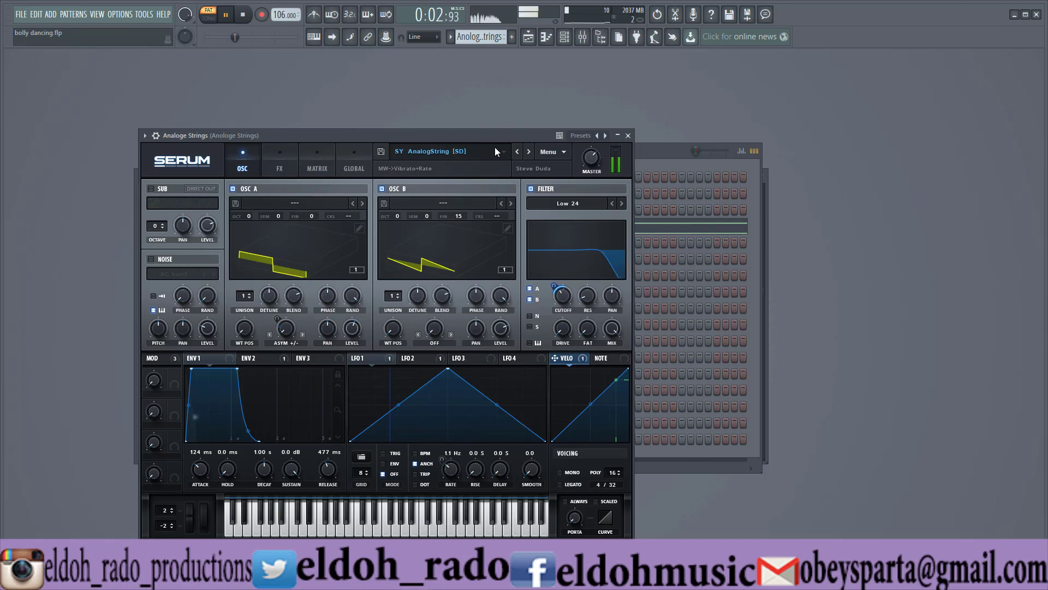
left_click_drag(416, 135, 603, 124)
key("space")
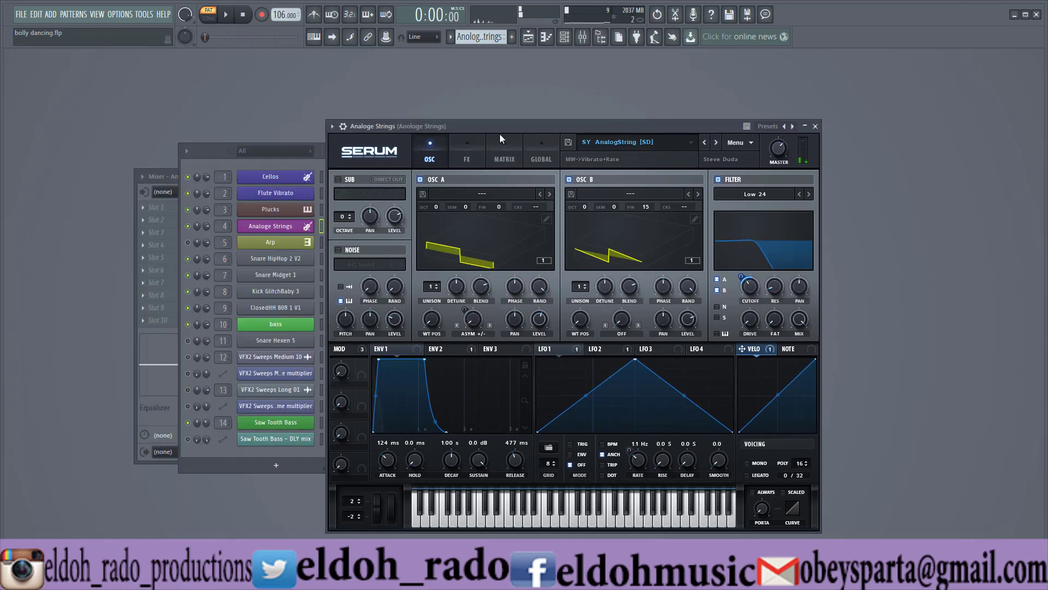
left_click_drag(495, 130, 540, 98)
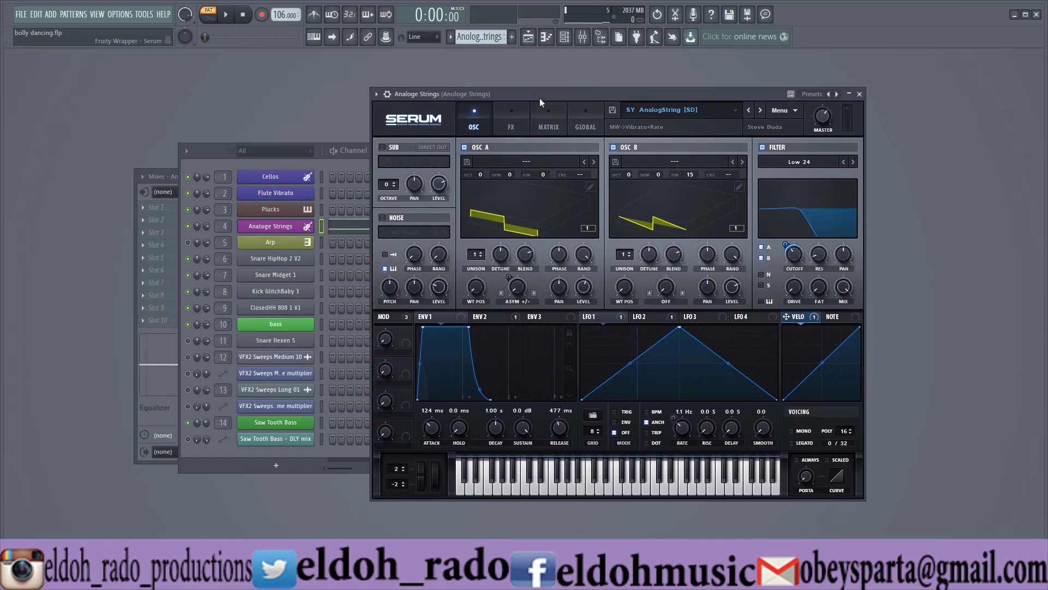
Switch to the Arp pattern, open the Arp channel's PoiZone synth and move its window beside the channel rack.
left_click(451, 36)
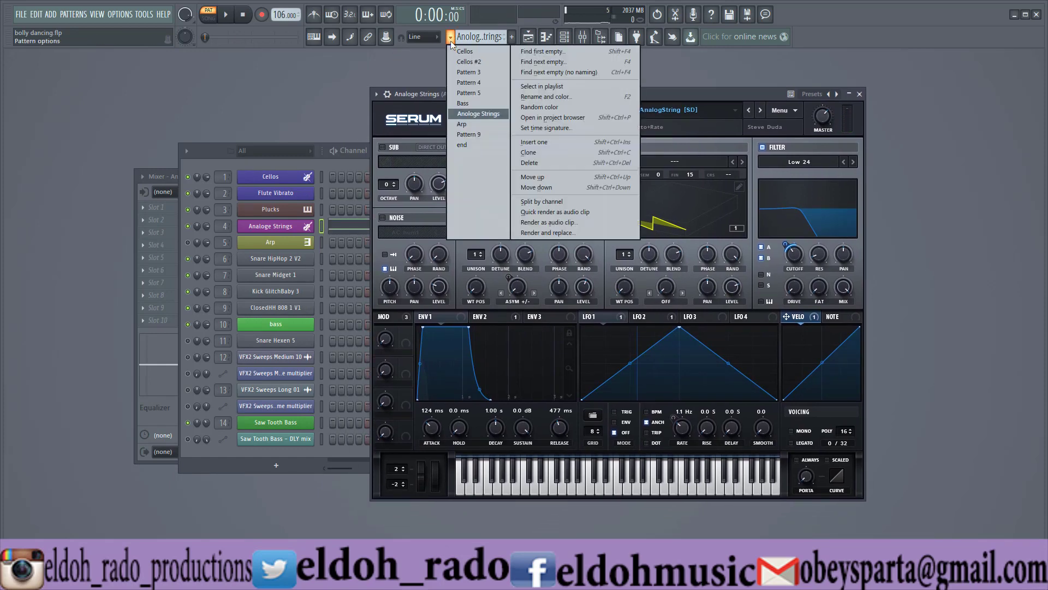
left_click(475, 121)
left_click(282, 242)
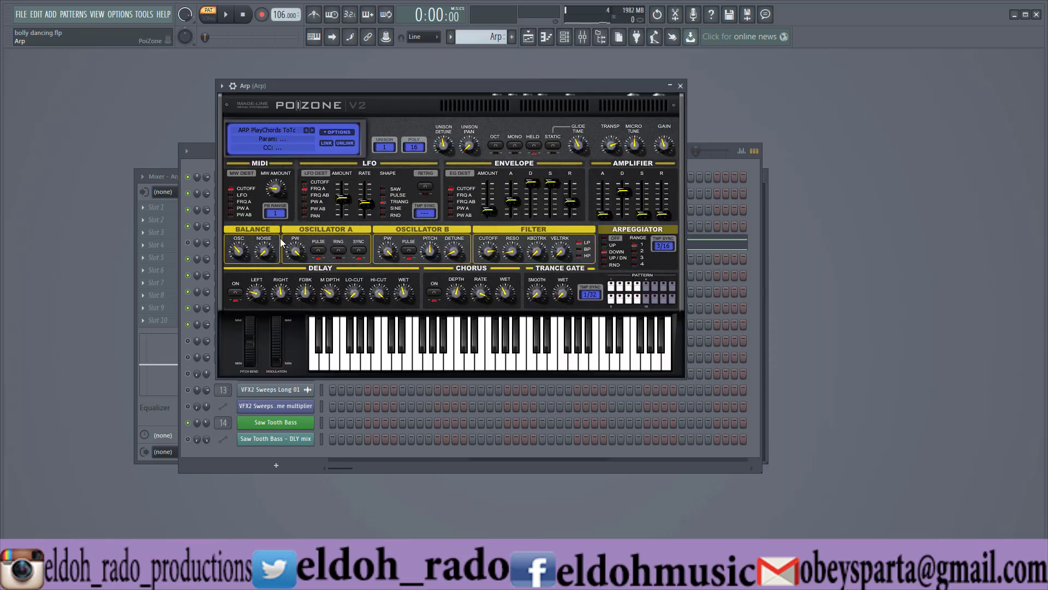
left_click_drag(379, 88, 653, 59)
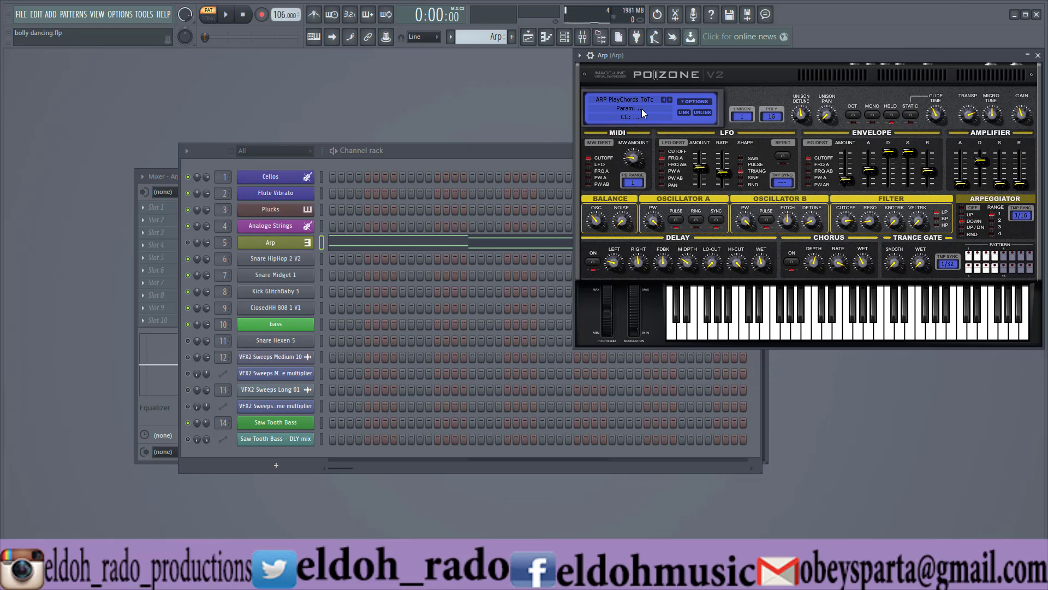
Unmute the Arp channel, play the pattern and examine all its notes in the piano roll.
left_click(191, 244)
key("space")
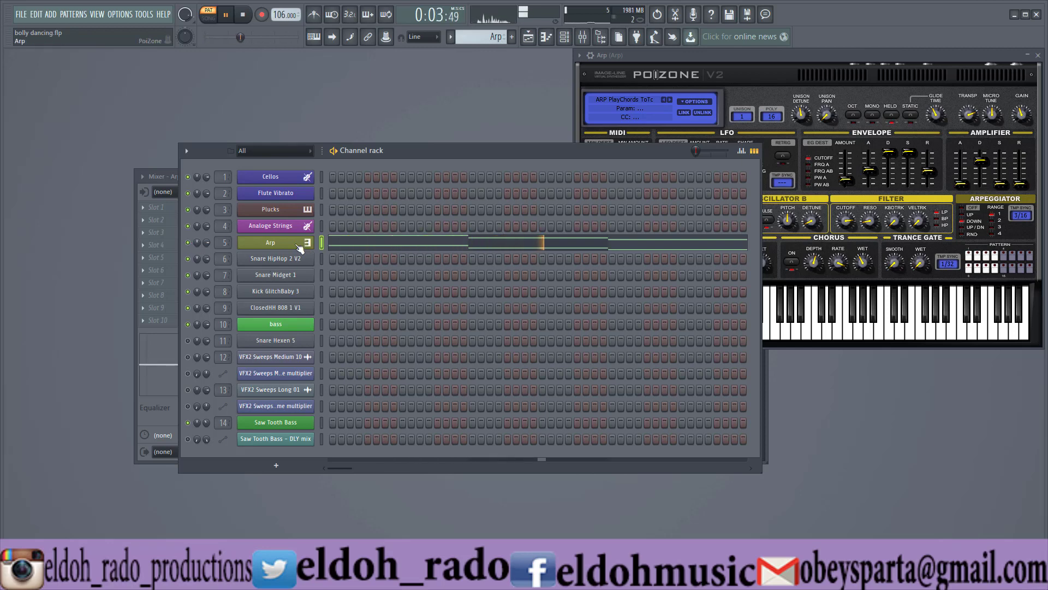
right_click(322, 243)
left_click(324, 246)
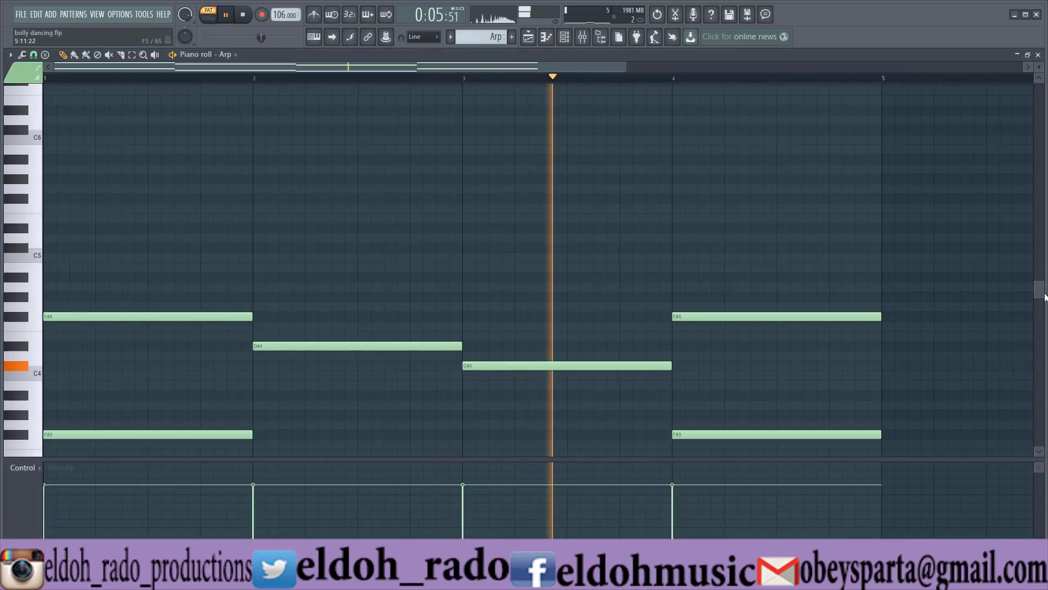
left_click_drag(1040, 290, 1042, 345)
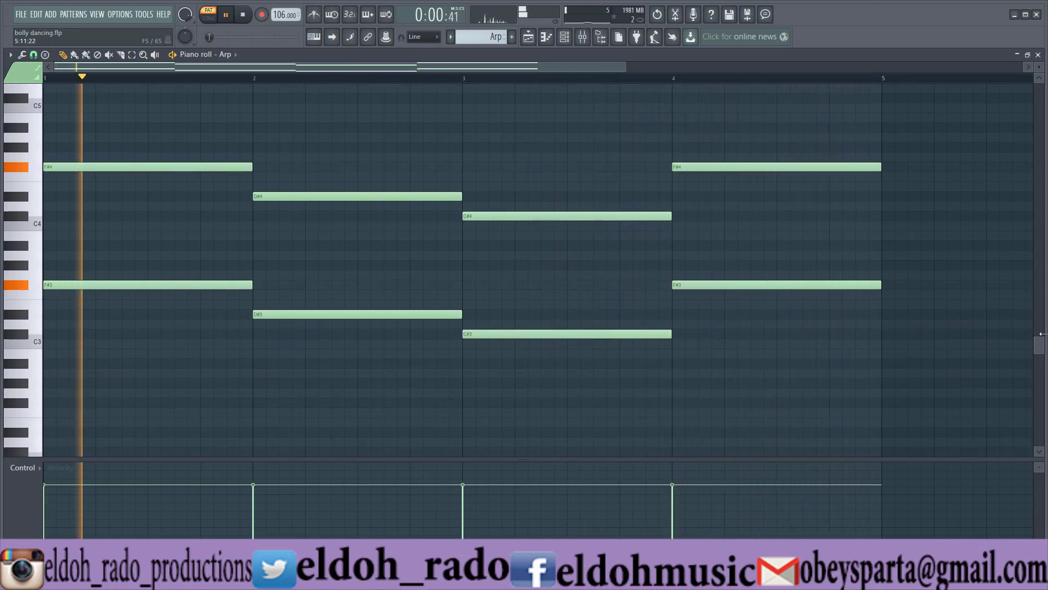
key("space")
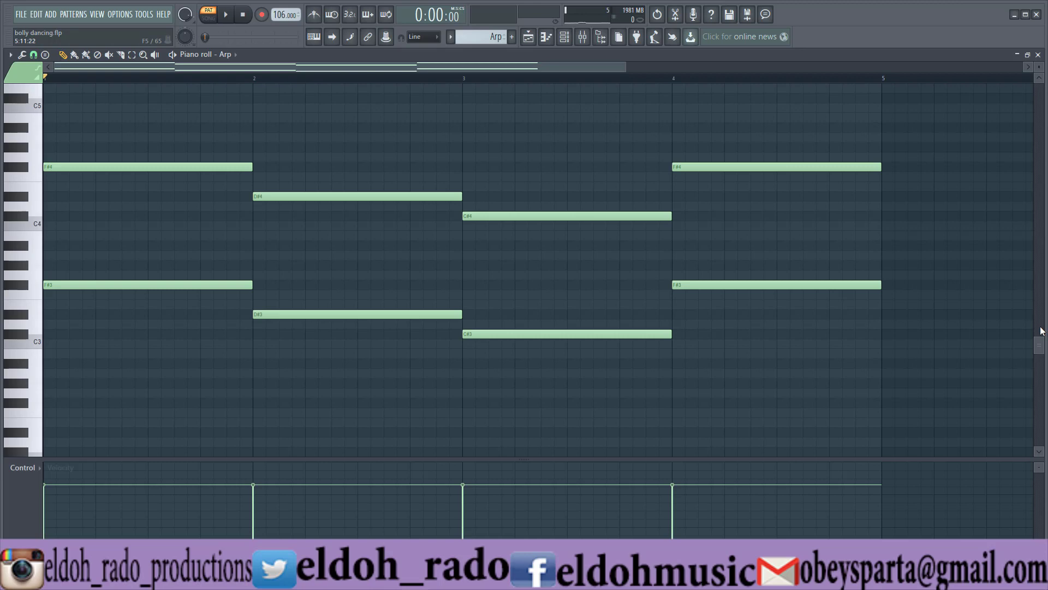
Mute the four lower-octave Arp notes and audition the upper octave alone.
left_click(109, 56)
mouse_move(210, 283)
left_mouse_down()
mouse_move(369, 329)
mouse_move(569, 365)
left_mouse_up()
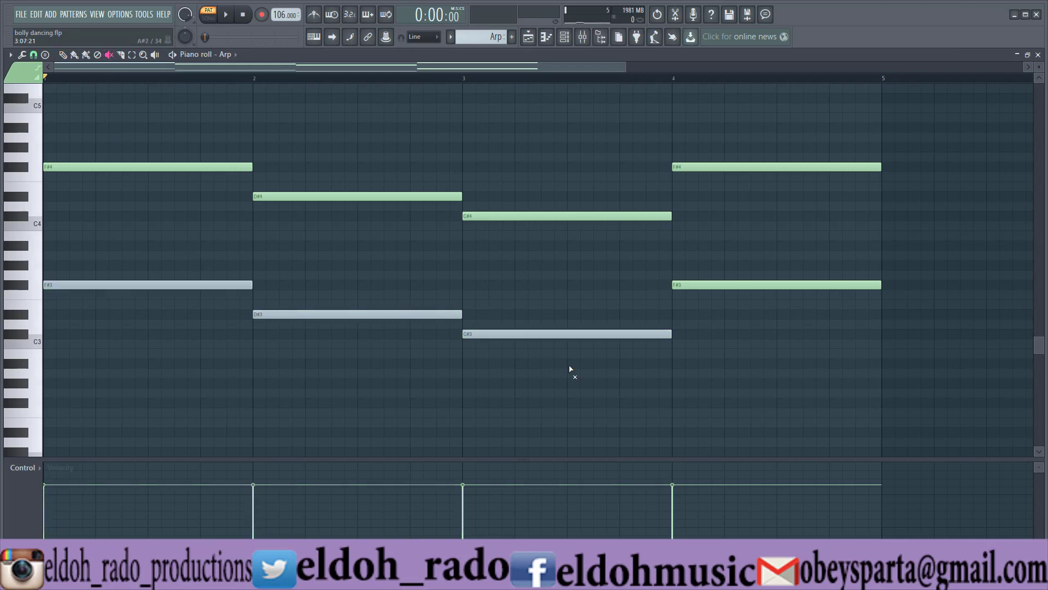
left_click(772, 282)
key("space")
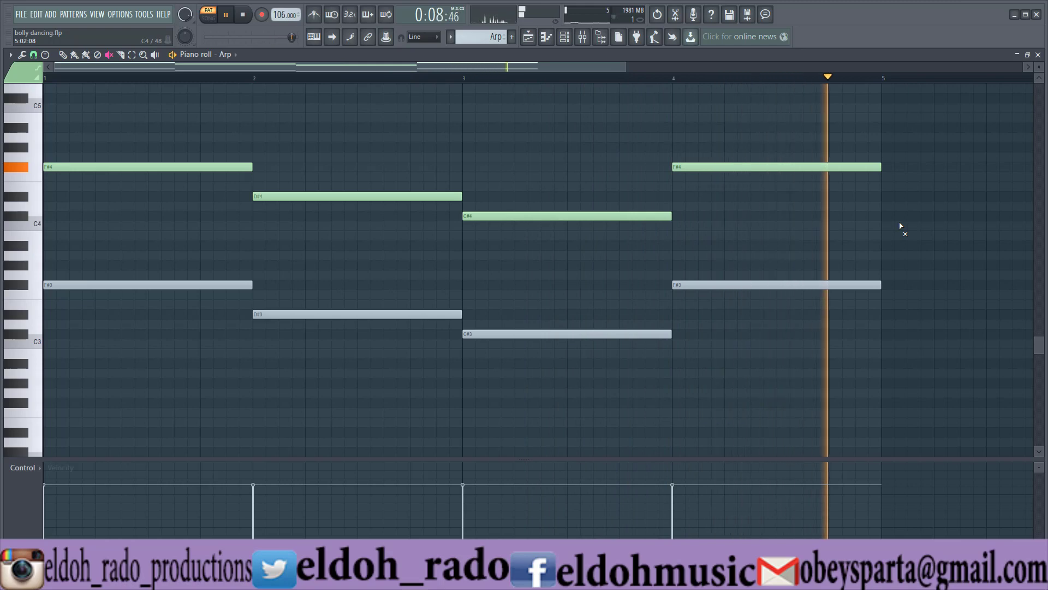
key("space")
Unmute the lower-octave Arp notes, mute the four upper-octave notes and audition the lower octave alone.
left_click(180, 285)
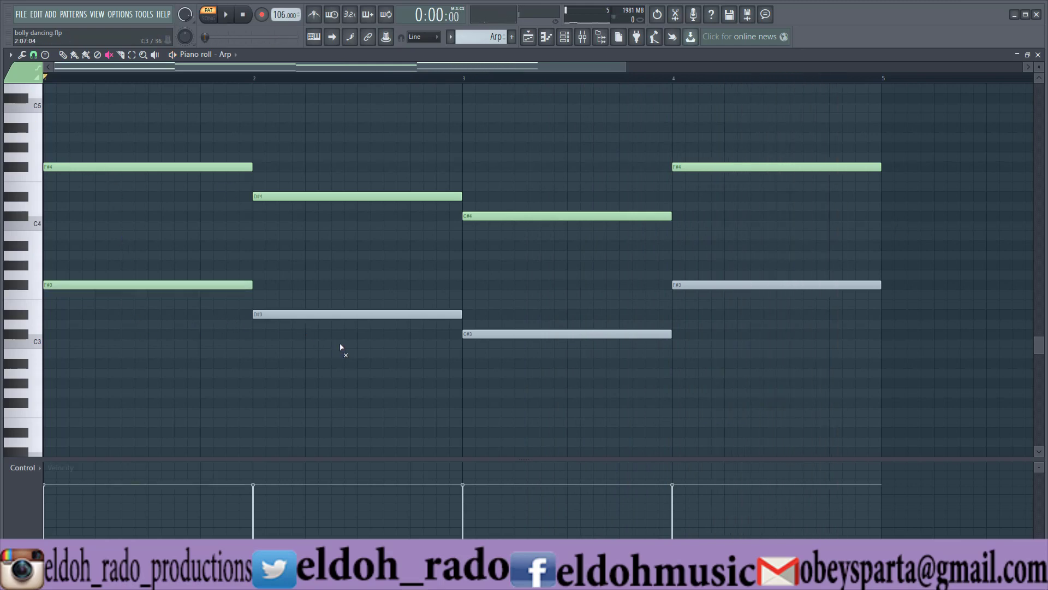
left_click(343, 315)
left_click(538, 334)
left_click(707, 285)
left_click(759, 166)
left_click(601, 216)
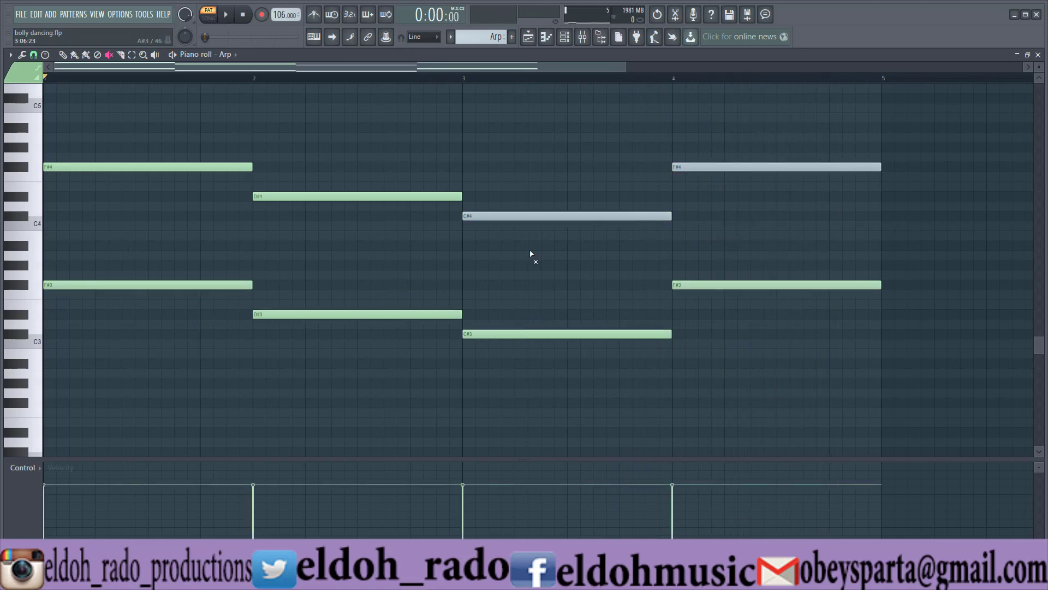
left_click(393, 196)
left_click(229, 166)
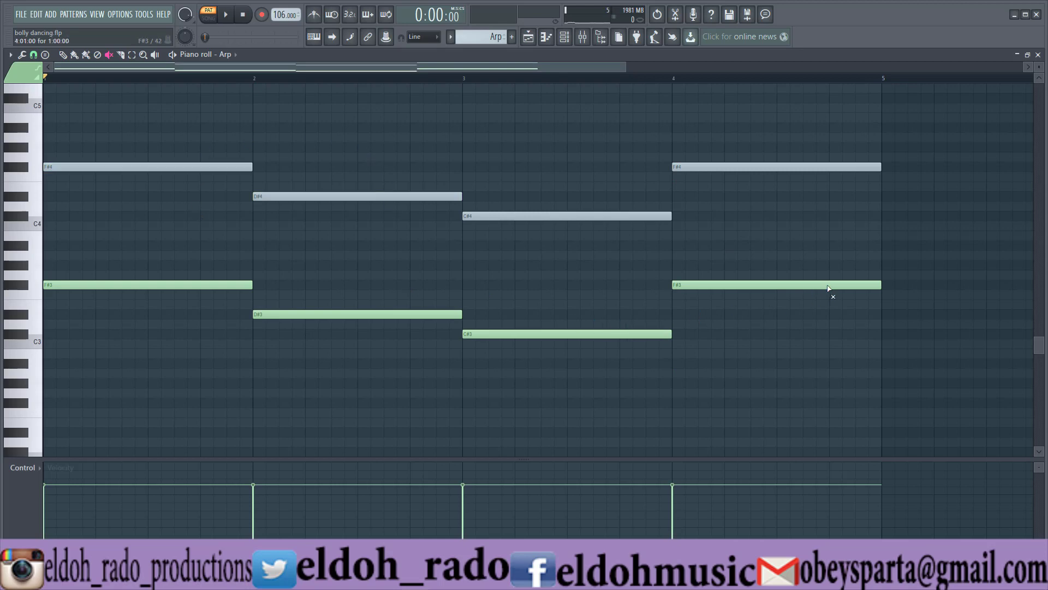
key("space")
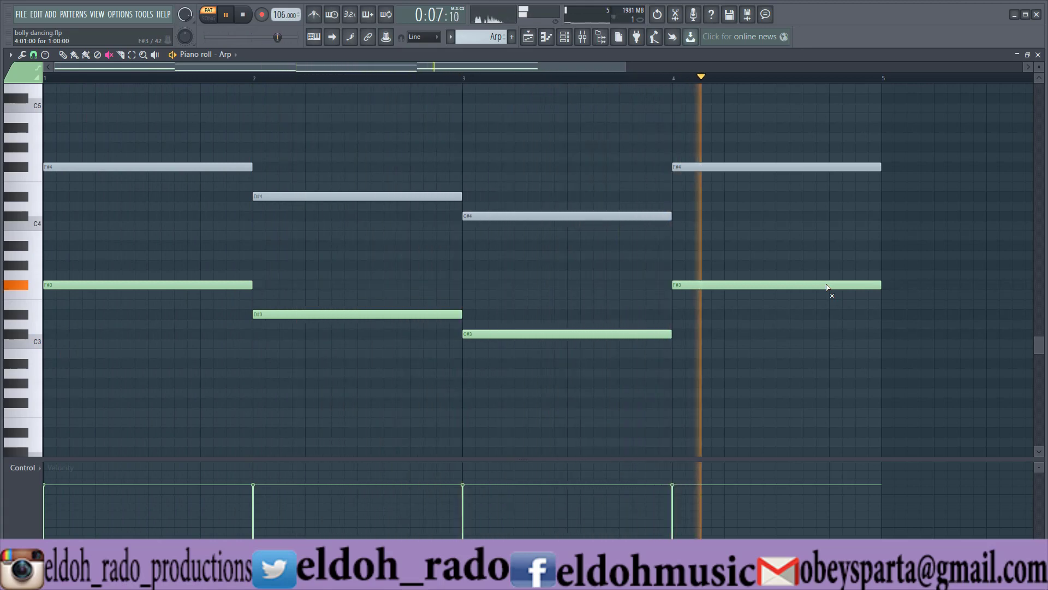
key("space")
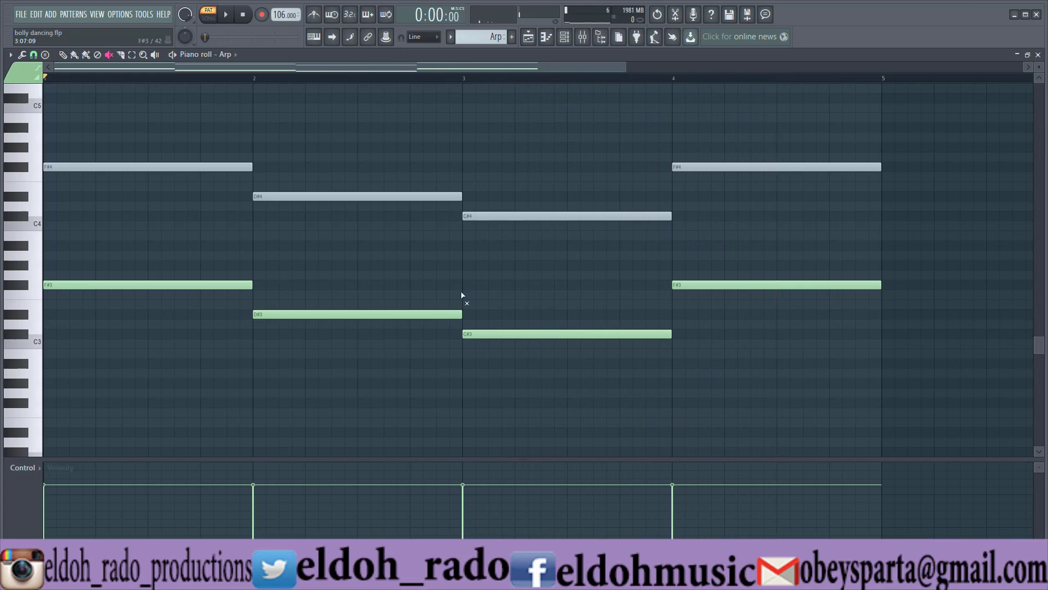
Unmute the upper-octave Arp notes, audition both octaves together and close the piano roll.
left_click(187, 164)
left_click(525, 215)
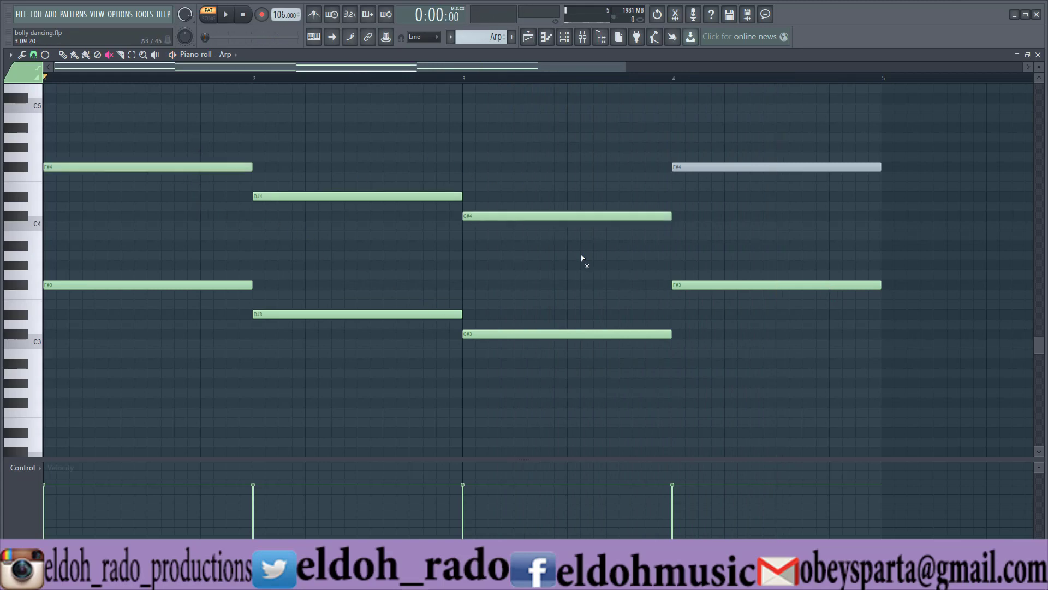
left_click(742, 166)
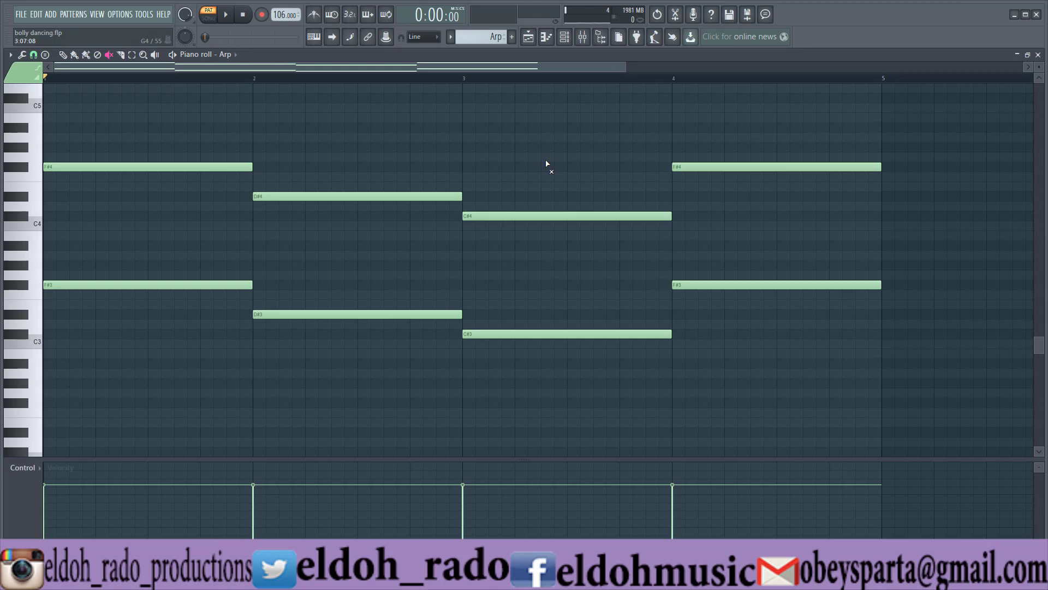
key("space")
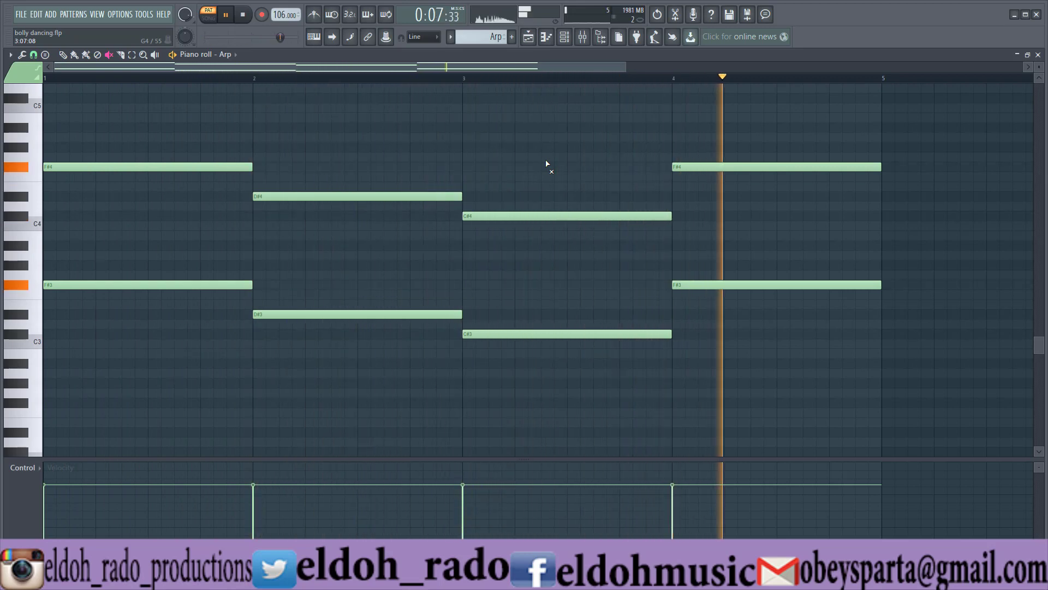
key("space")
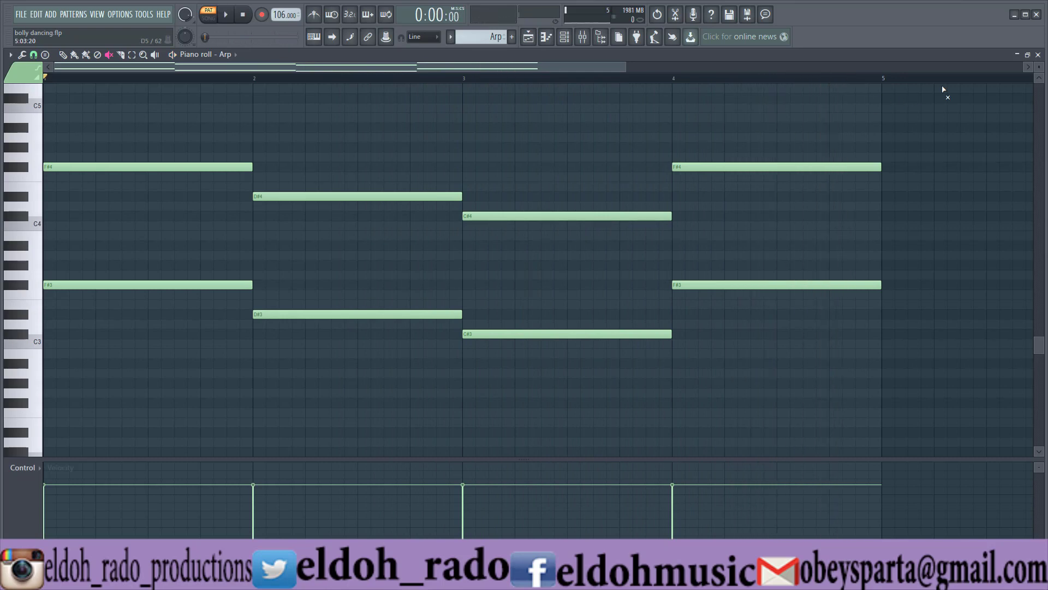
left_click(1038, 55)
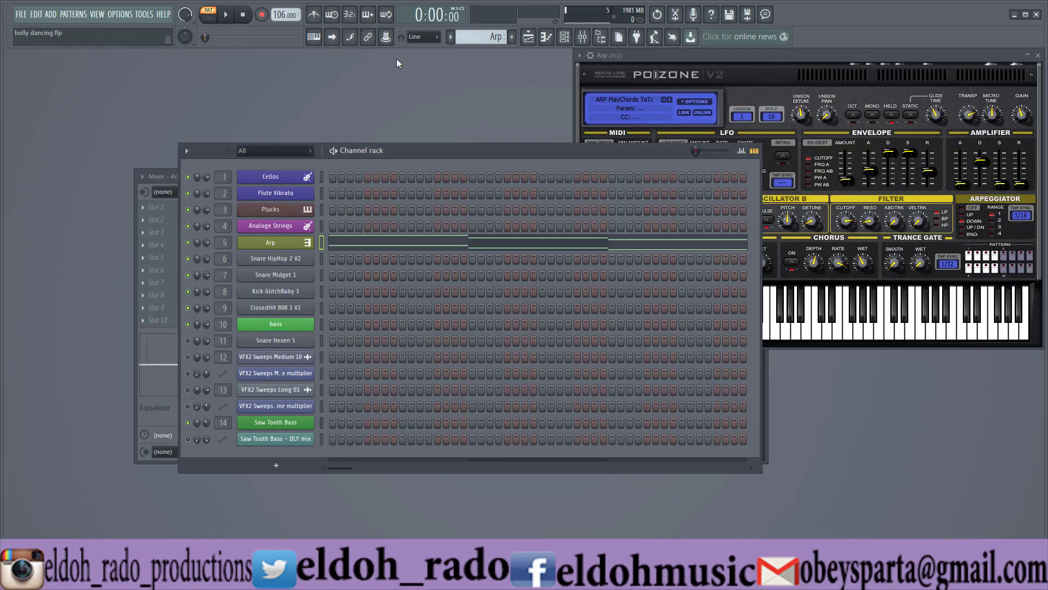
Switch to Pattern 9, unmute and audition the Snare Hexen 5 channel, and show its sample settings.
left_click(451, 37)
left_click(486, 133)
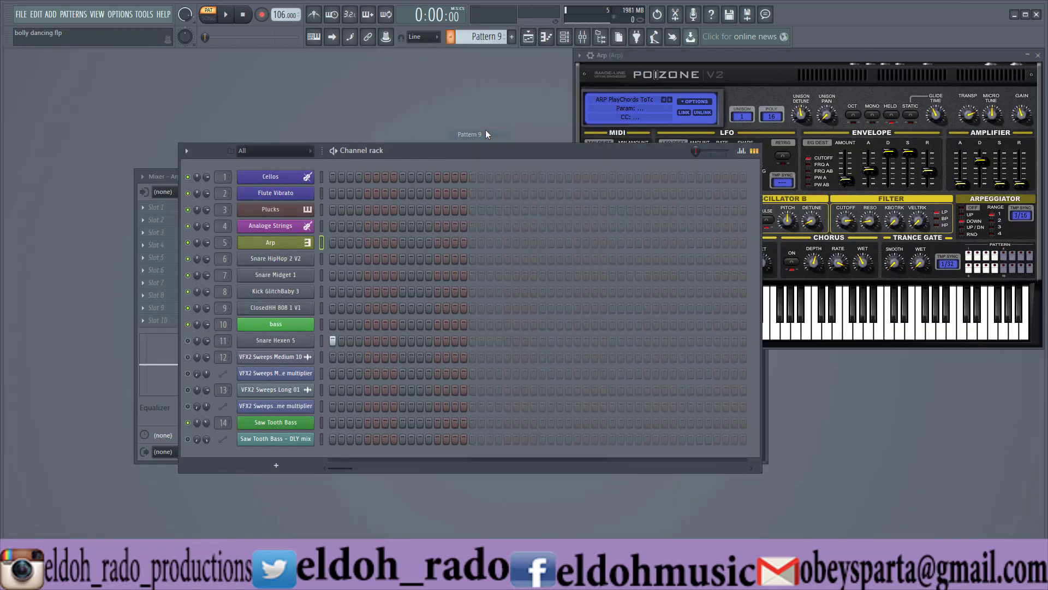
left_click(187, 340)
left_click(226, 15)
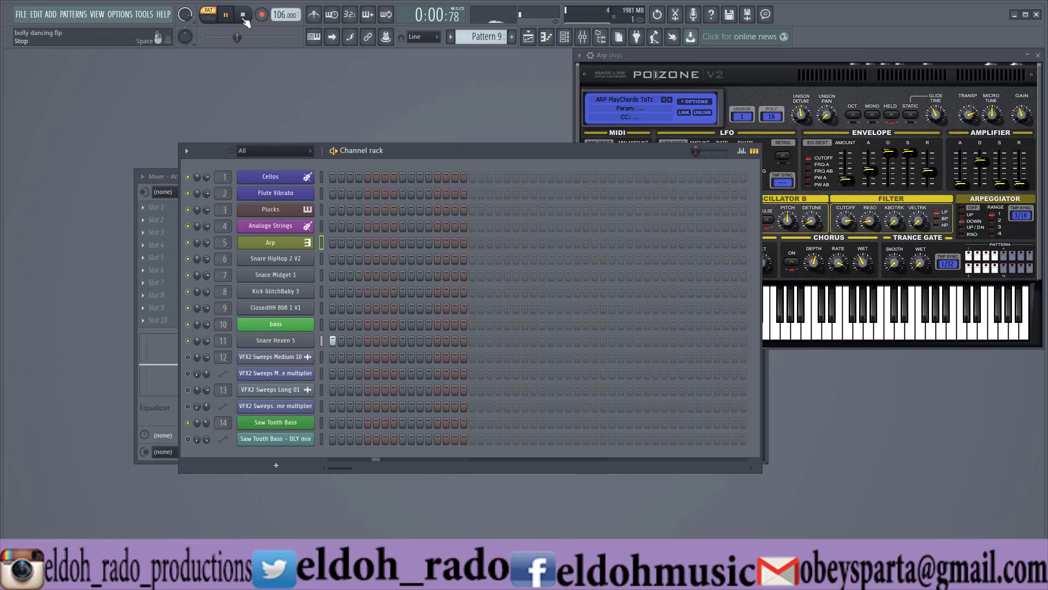
left_click(242, 14)
left_click(273, 340)
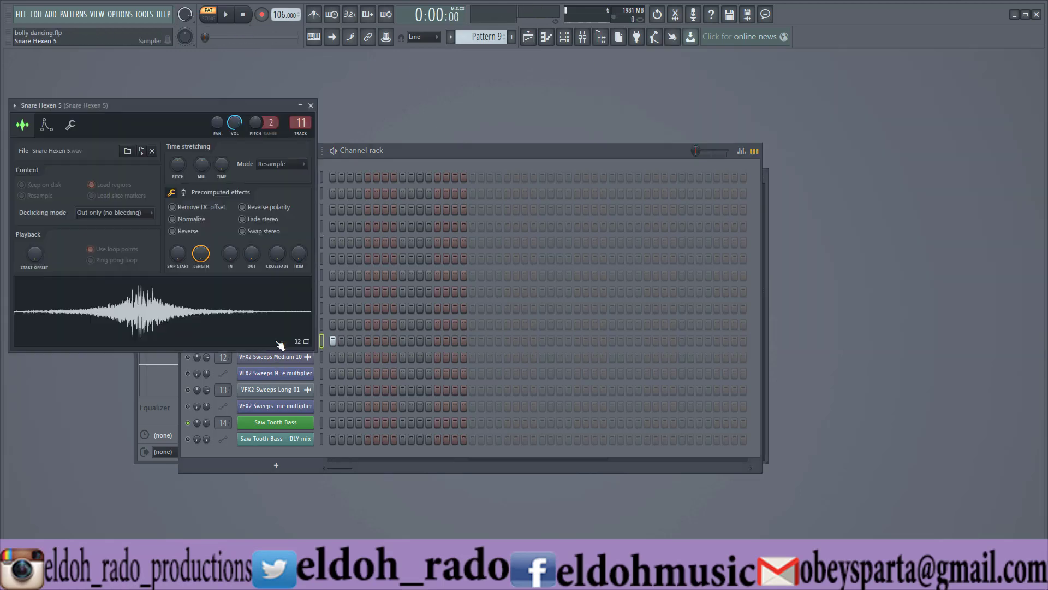
left_click(311, 105)
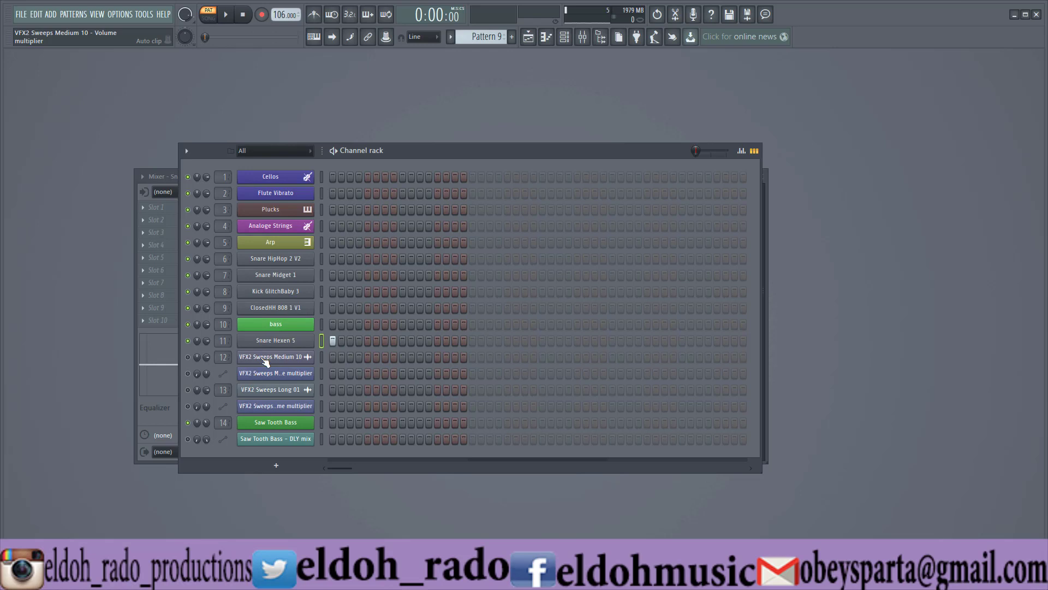
Select the end pattern, show where its clip sits at the end of the playlist arrangement and close the playlist.
left_click(450, 36)
left_click(462, 146)
left_click(528, 37)
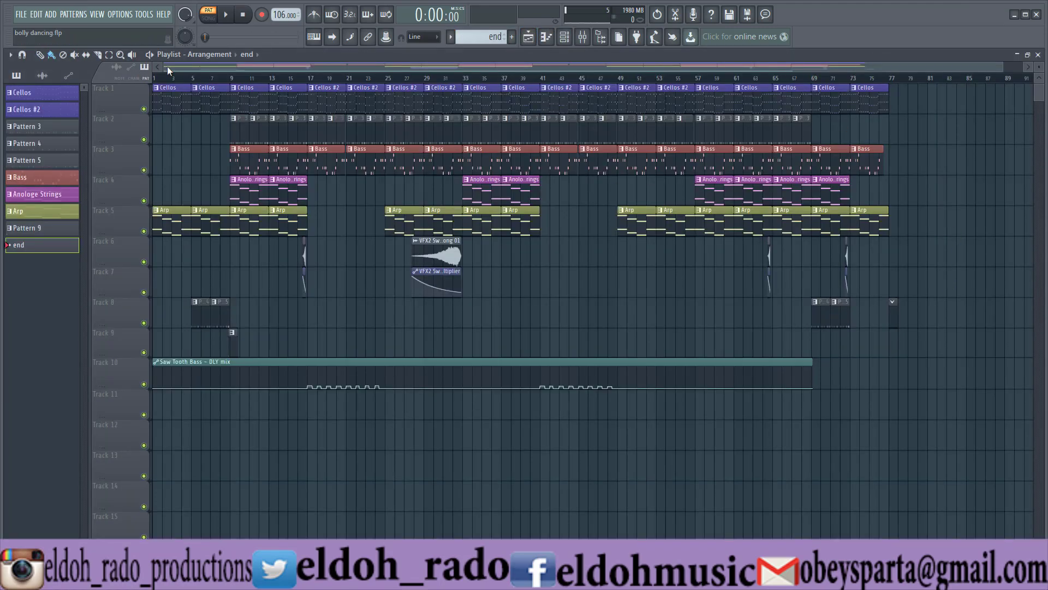
left_click_drag(163, 65, 798, 69)
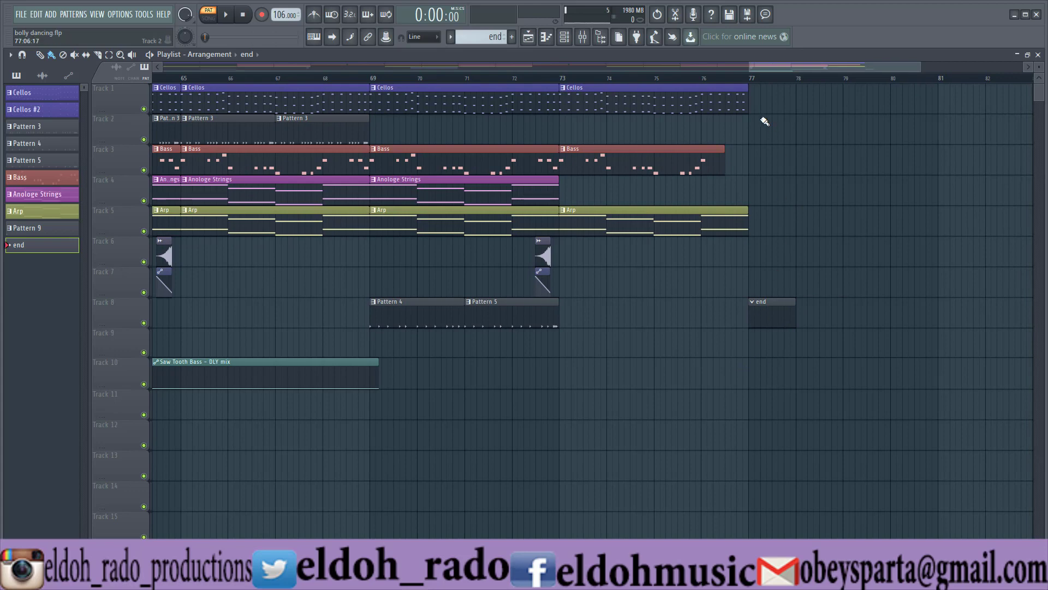
left_click(1038, 54)
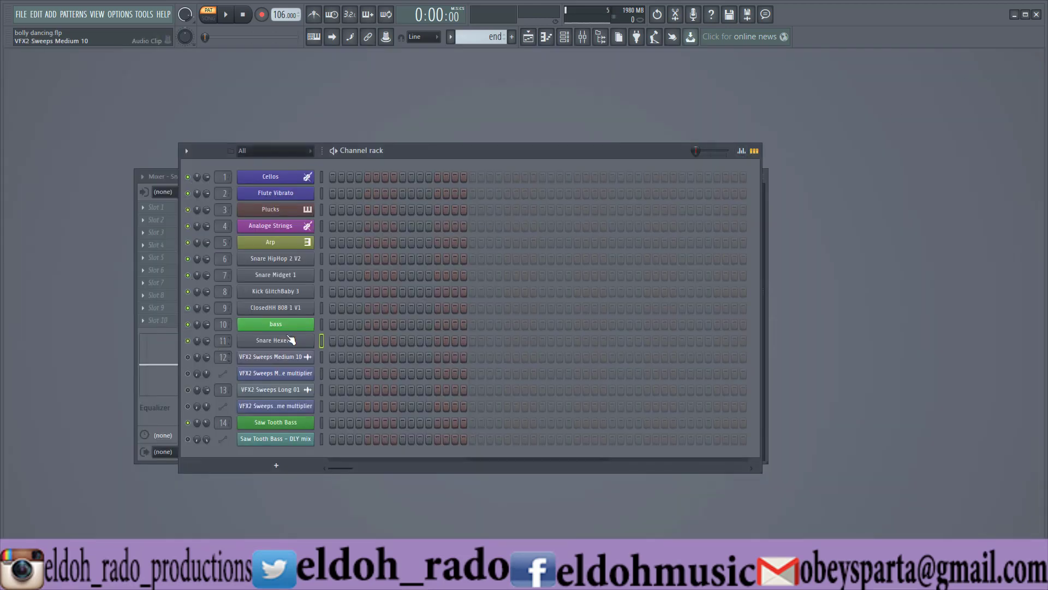
Filter the channel rack to Audio channels and show the VFX2 Sweeps Medium 10 sample's settings.
left_click(284, 150)
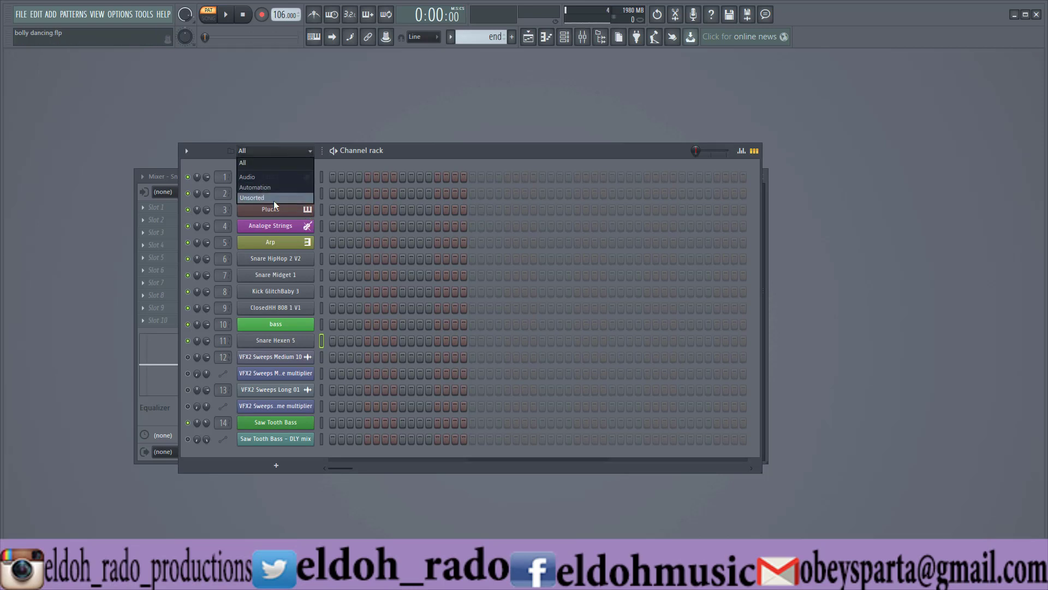
left_click(279, 177)
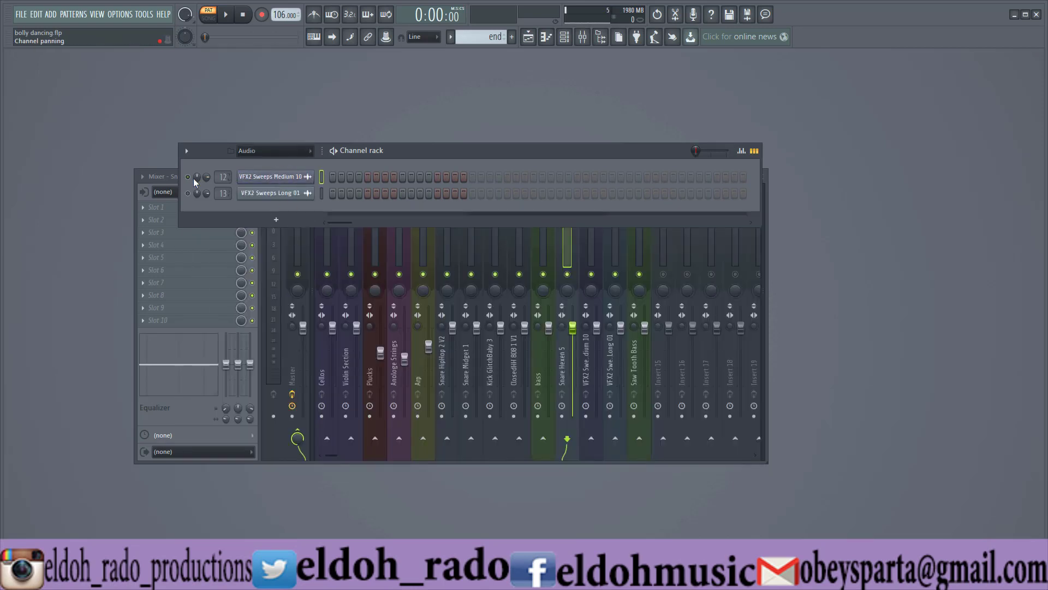
left_click(272, 176)
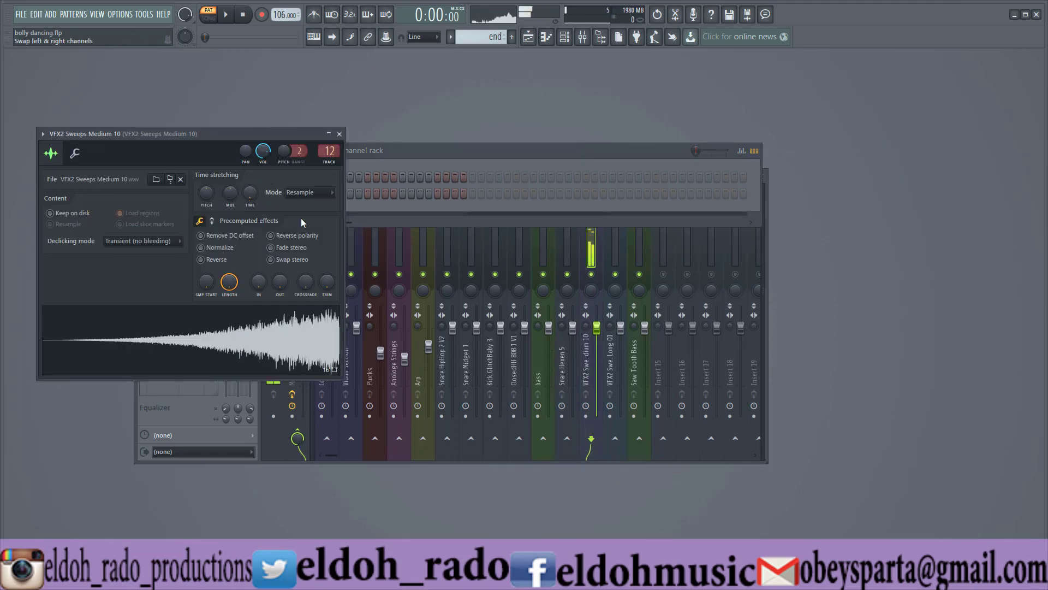
left_click(339, 134)
Show and audition the VFX2 Sweeps Long 01 sample, close its window and display all channels in the rack again.
left_click(272, 193)
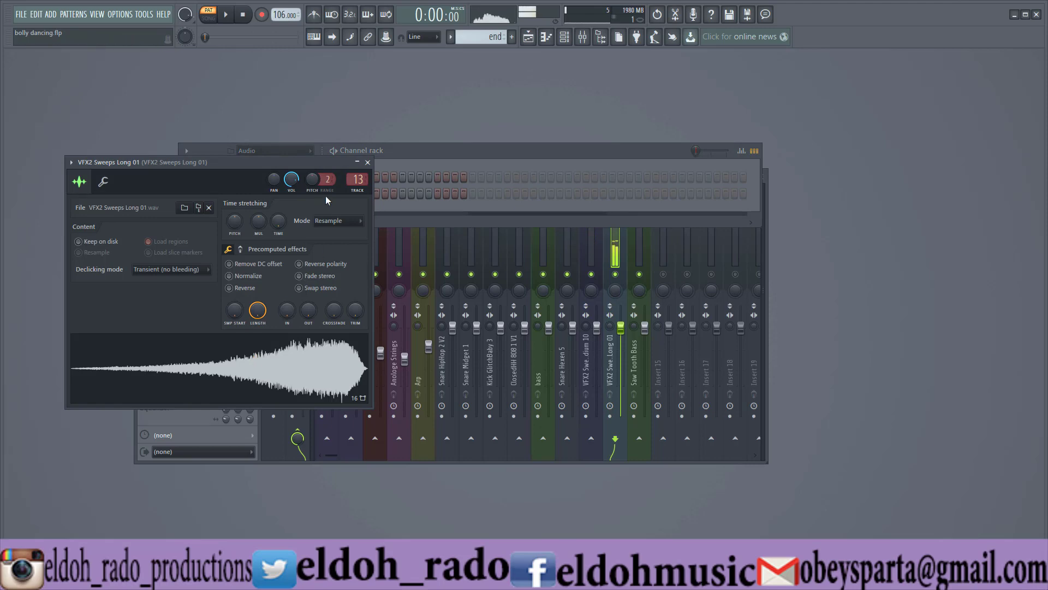
left_click(368, 164)
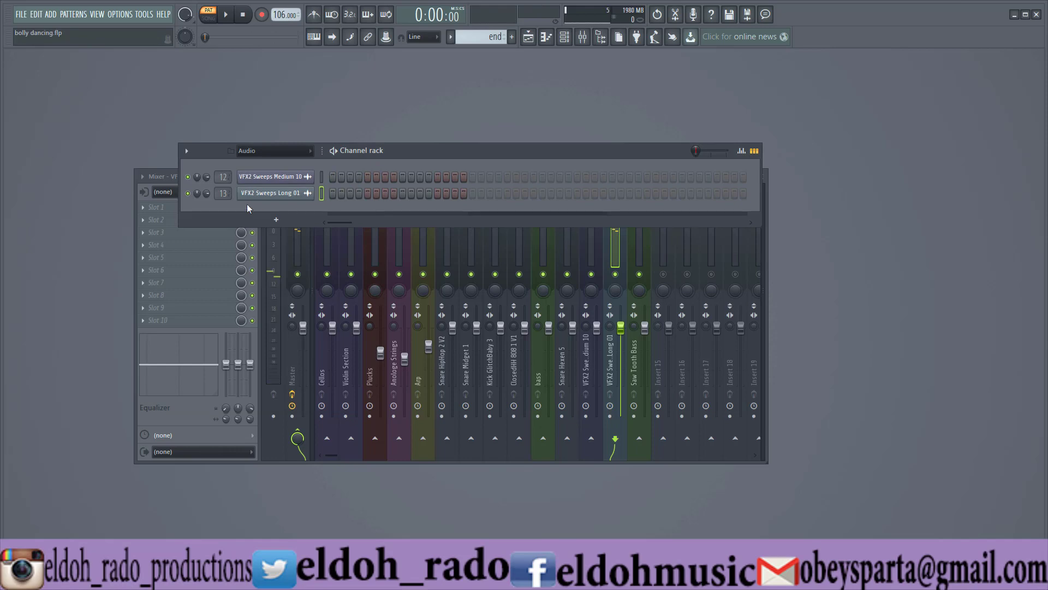
left_click(276, 152)
left_click(269, 164)
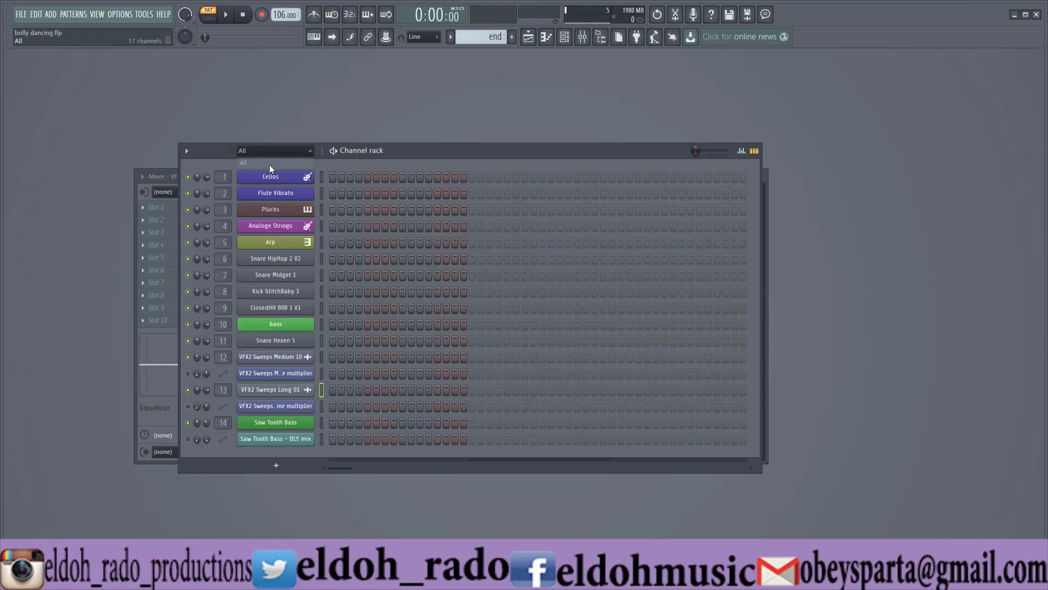
Show the Saw Tooth Bass – DLY mix automation settings, and enlarge its Track 10 in the playlist to examine the automation curve.
left_click(276, 439)
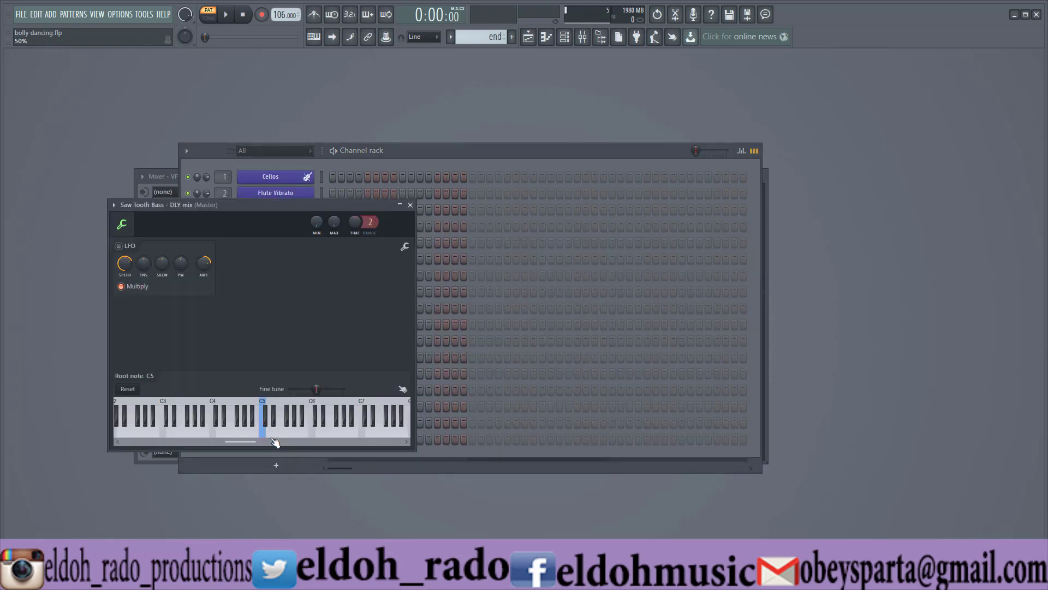
left_click(410, 205)
left_click(528, 37)
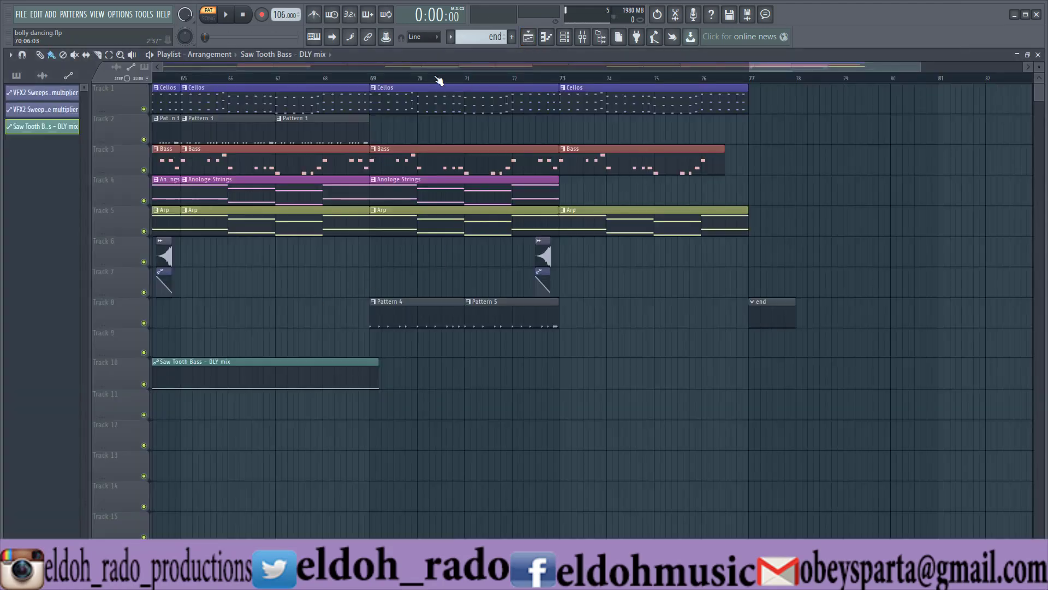
left_click_drag(471, 66, 27, 71)
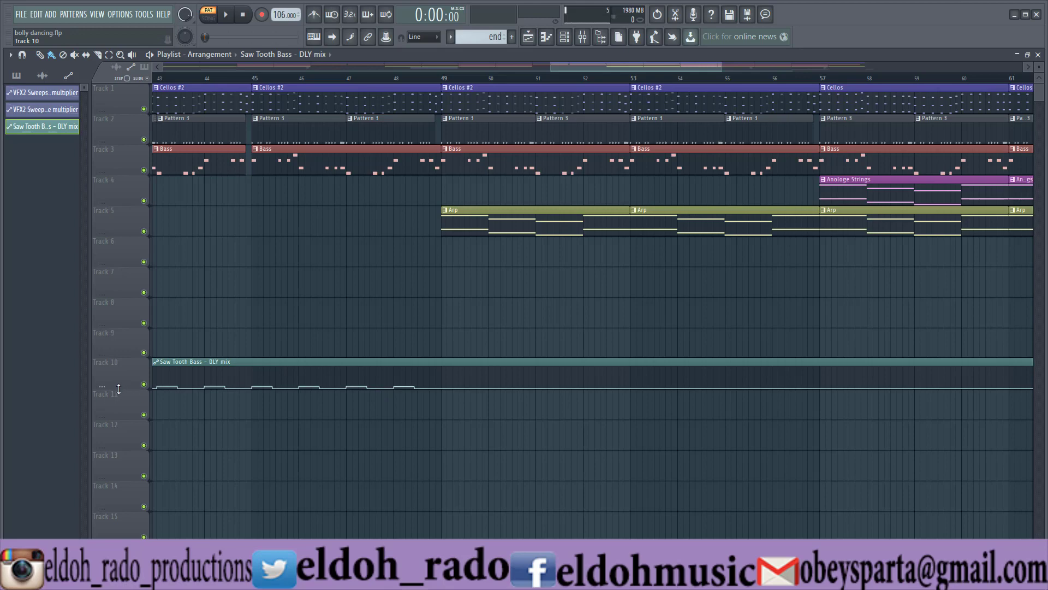
left_click_drag(1038, 67, 1039, 76)
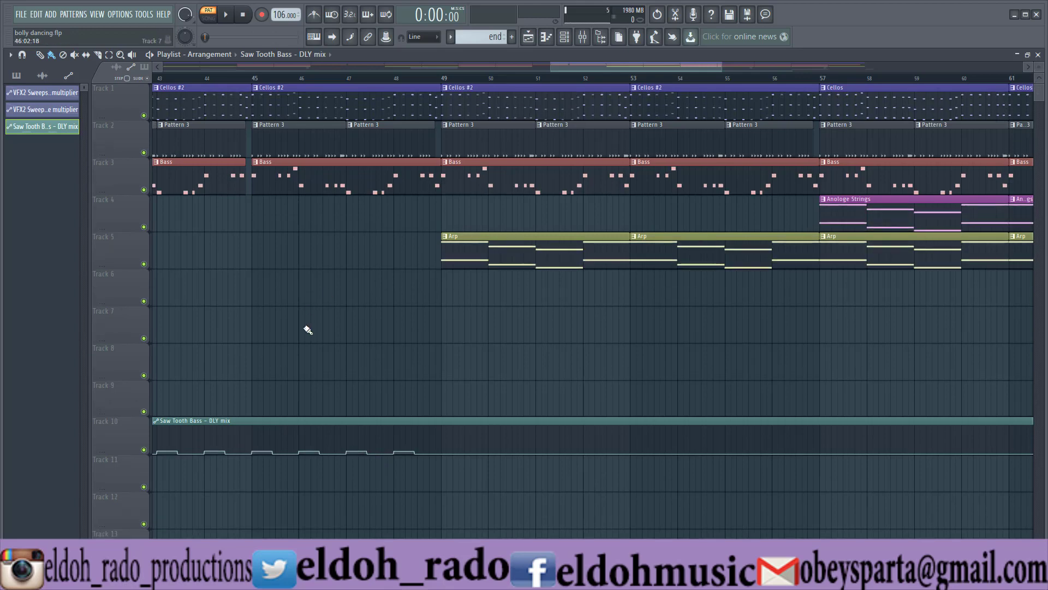
left_click_drag(118, 455, 118, 587)
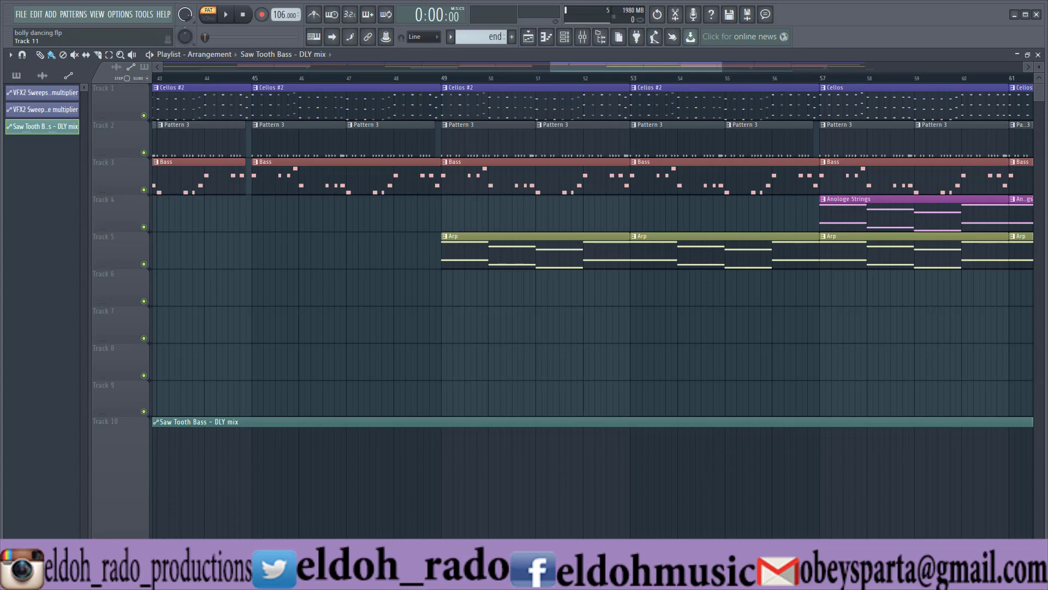
Show the full song arrangement across all playlist tracks, including the Saw Tooth Bass – DLY mix clip, and close the playlist.
left_click_drag(1039, 94, 1040, 124)
left_click_drag(721, 65, 162, 66)
left_click_drag(568, 68, 927, 76)
left_click_drag(1043, 117, 1043, 92)
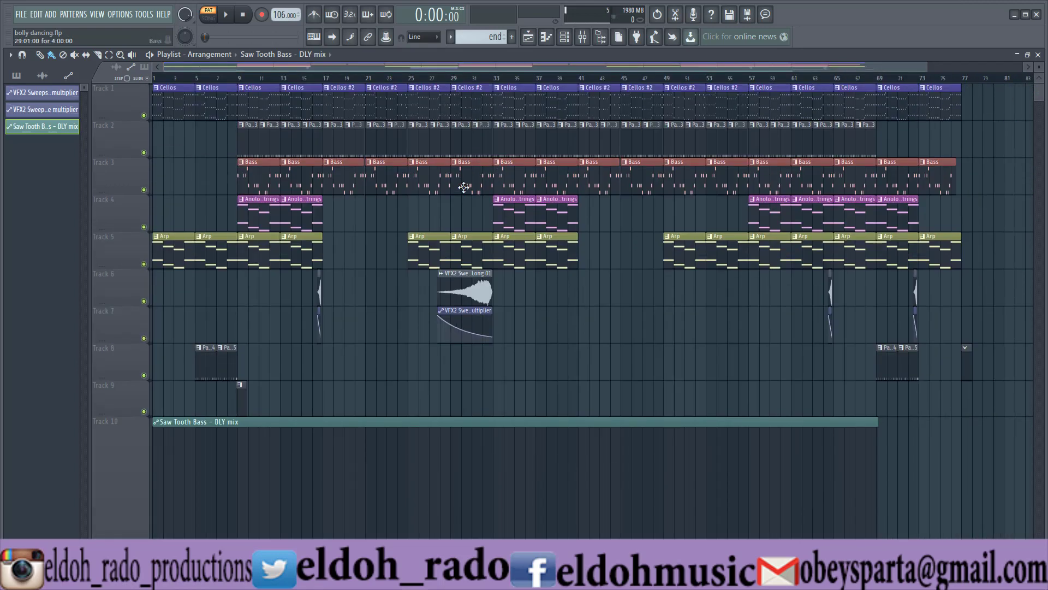
left_click(528, 37)
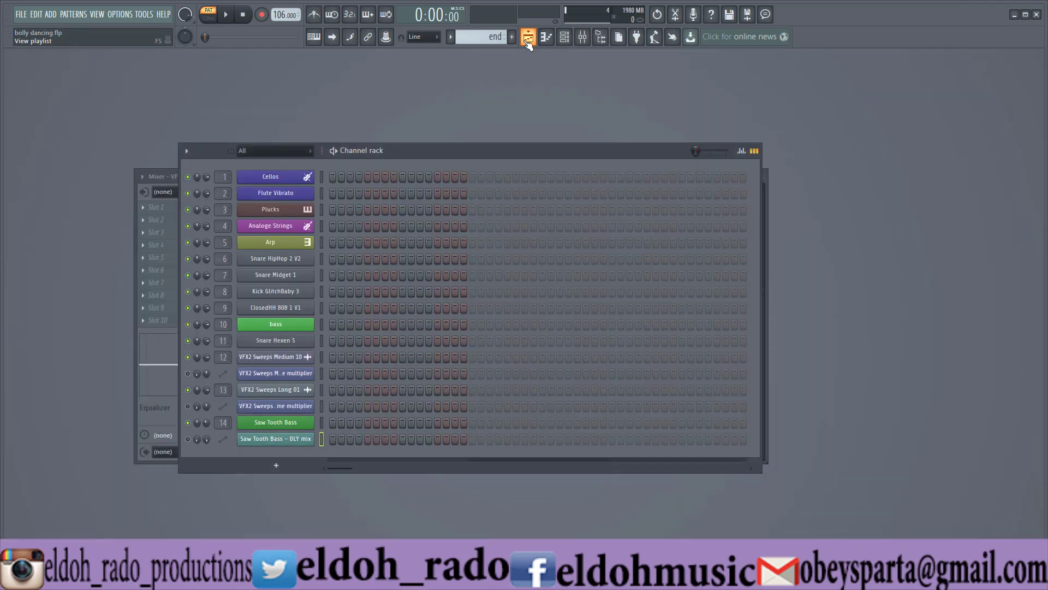
Switch playback to song mode, unmute the automation channels and show the VFX2 Sweeps Medium 10 volume multiplier settings.
left_click(210, 20)
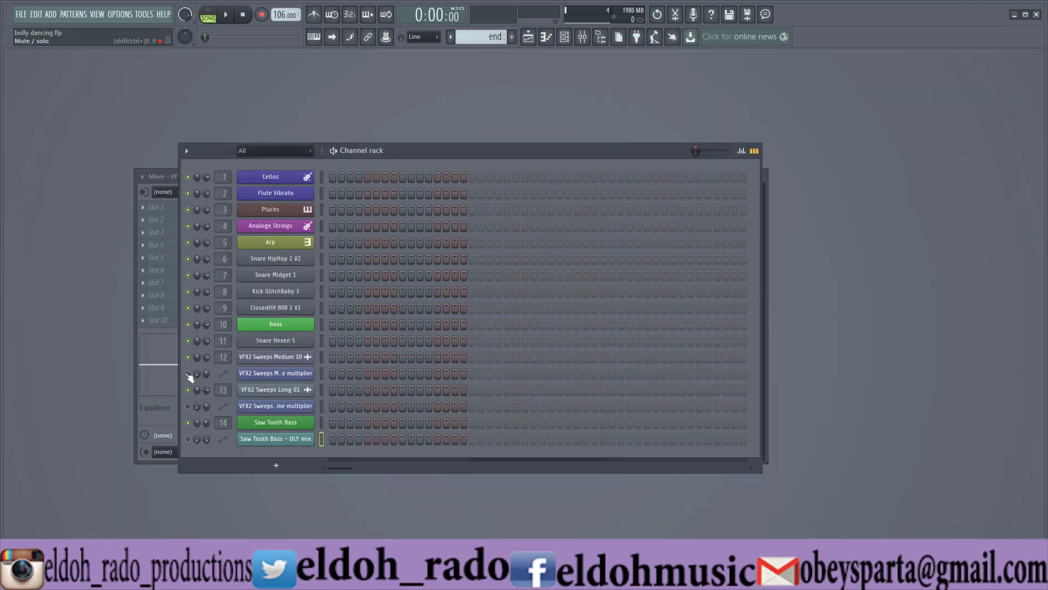
left_click(188, 406)
left_click(286, 375)
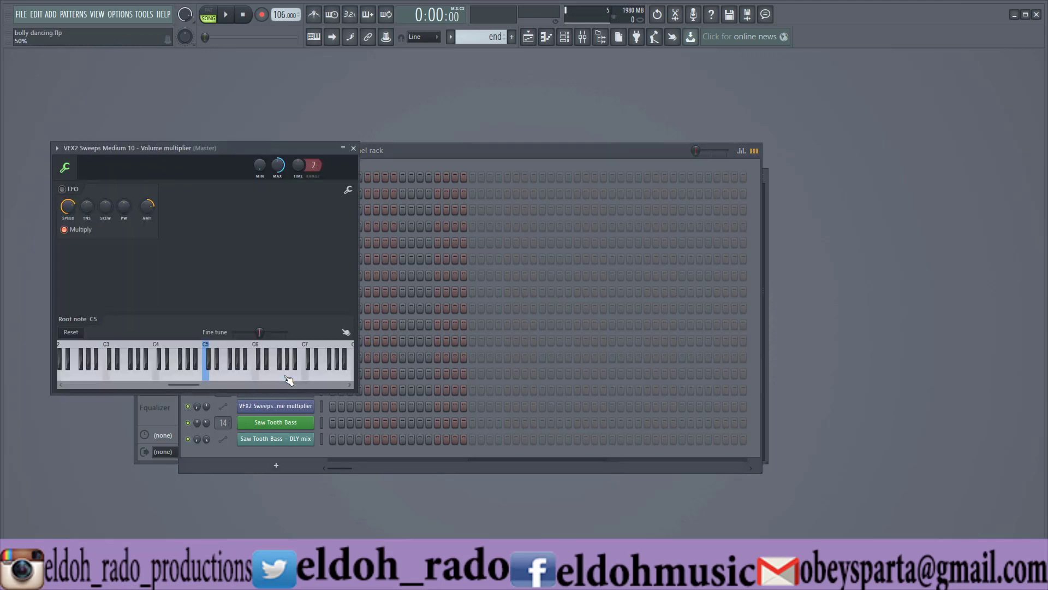
left_click(355, 148)
left_click(565, 37)
left_click(546, 37)
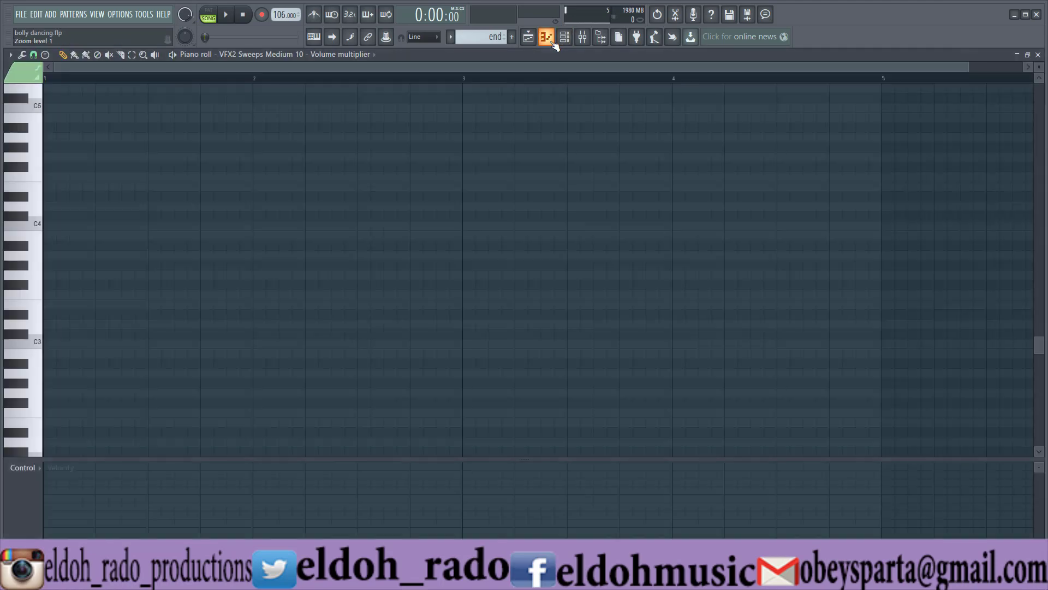
left_click(563, 38)
left_click(1039, 57)
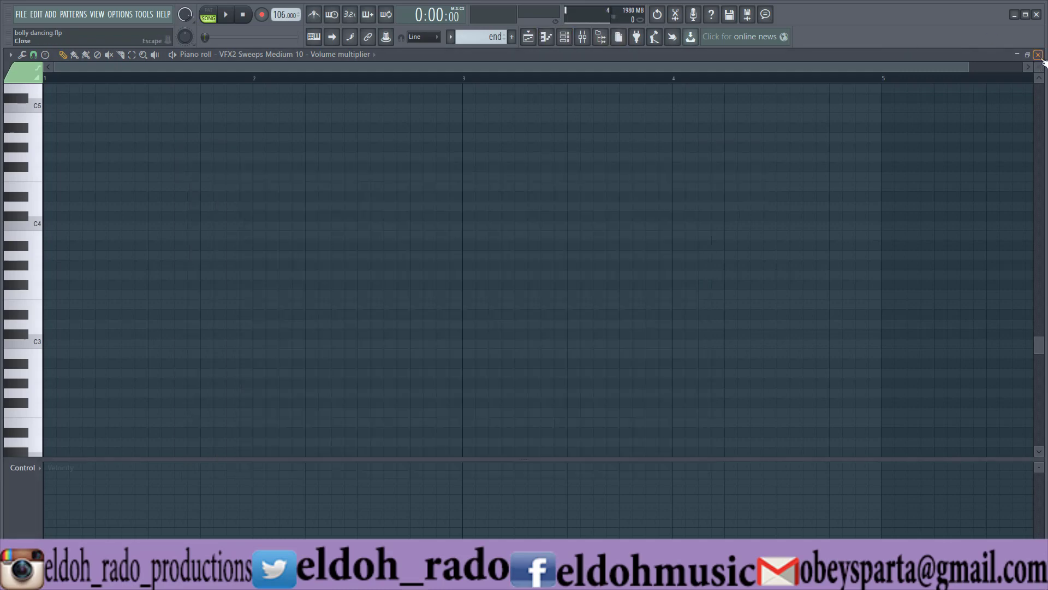
left_click(1038, 54)
Zoom the playlist in on the VFX2 Sweeps Long 01 audio clip and show its option for automating volume.
left_click(528, 36)
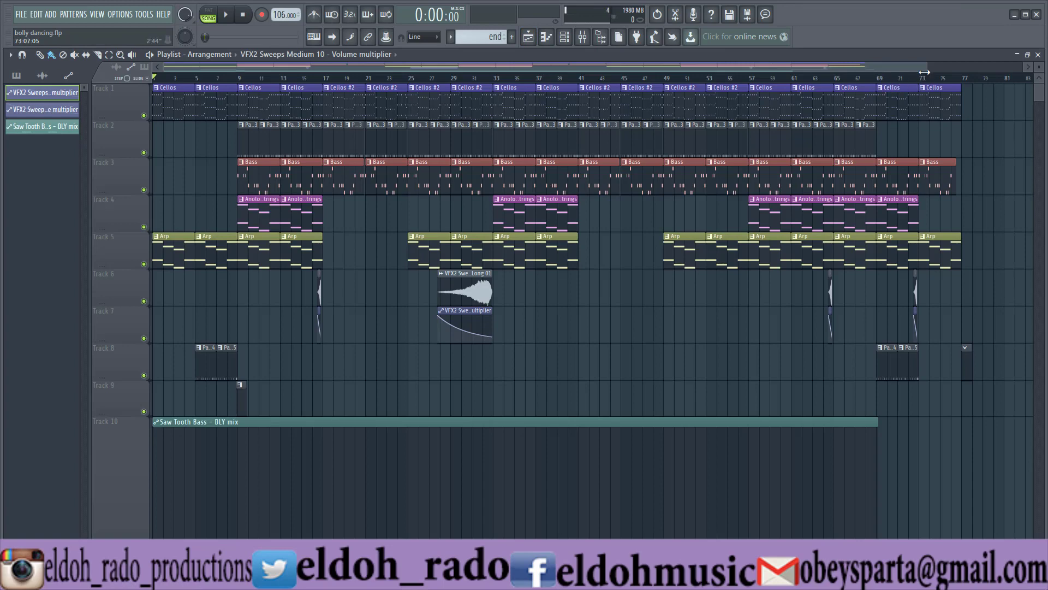
left_click_drag(924, 72, 558, 57)
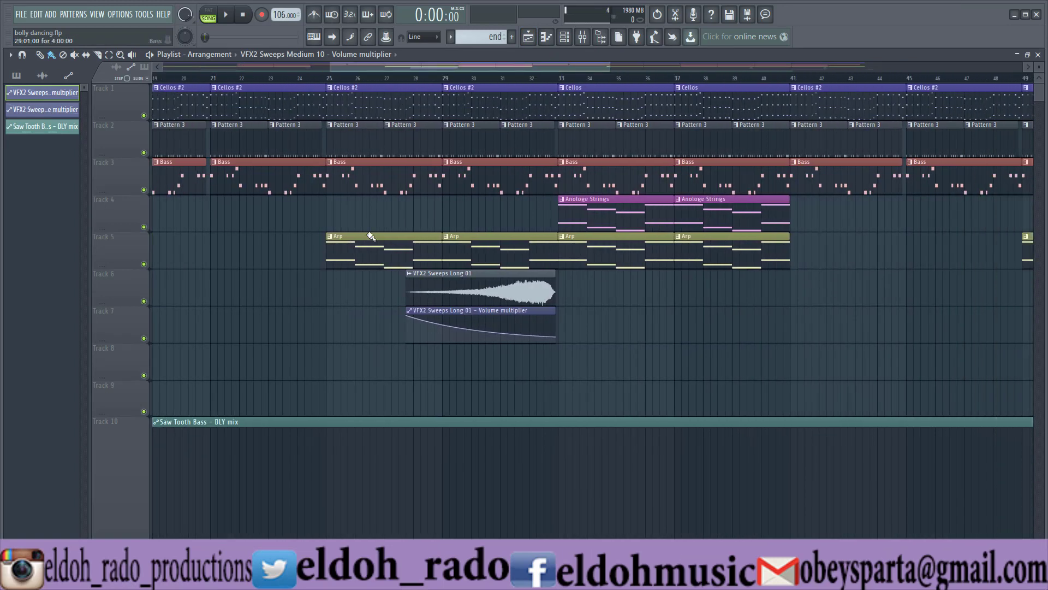
right_click(409, 278)
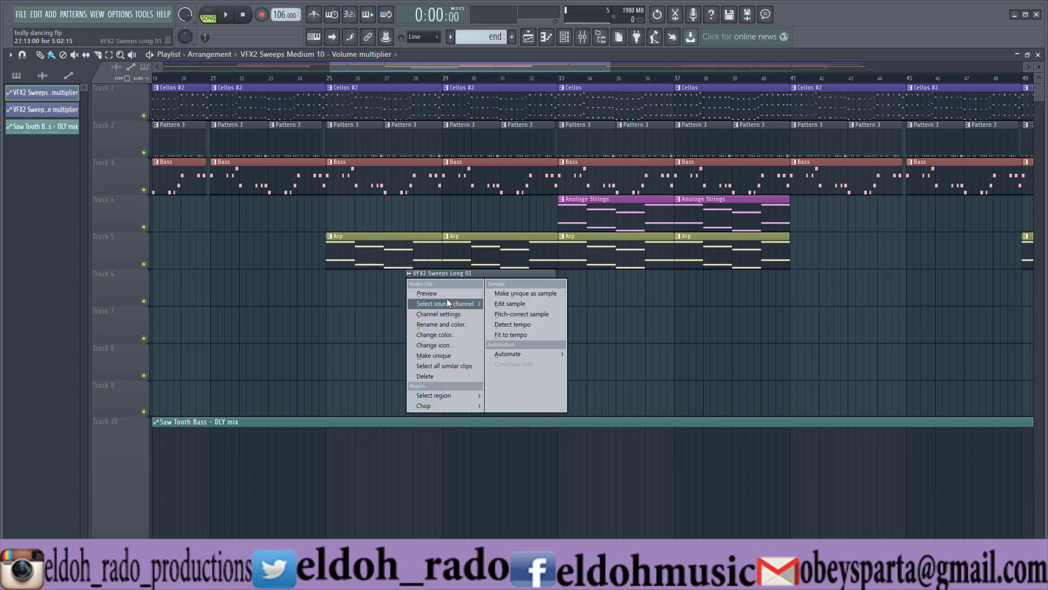
mouse_move(511, 355)
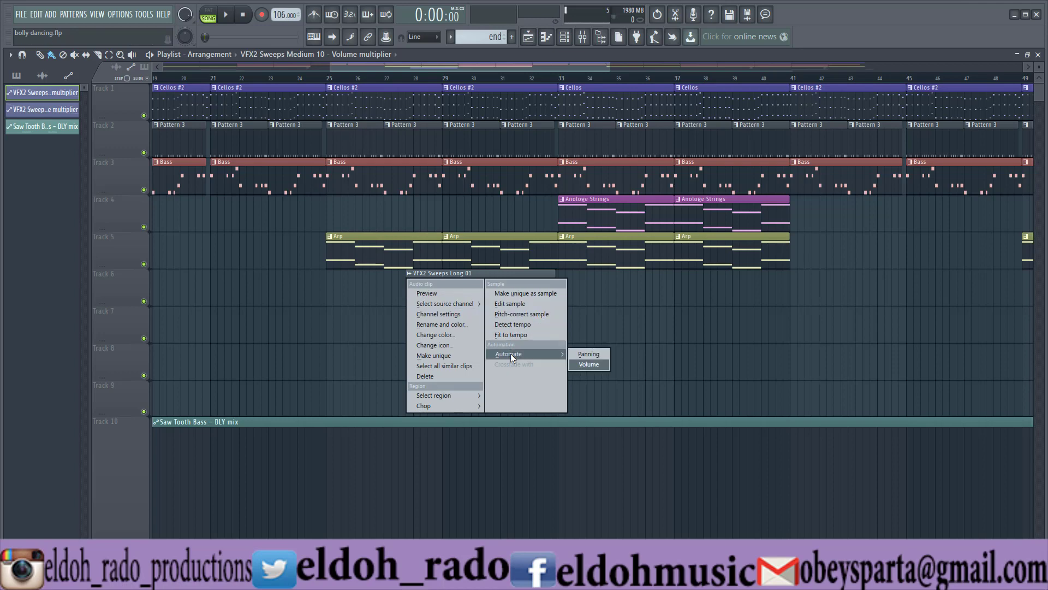
left_click(588, 364)
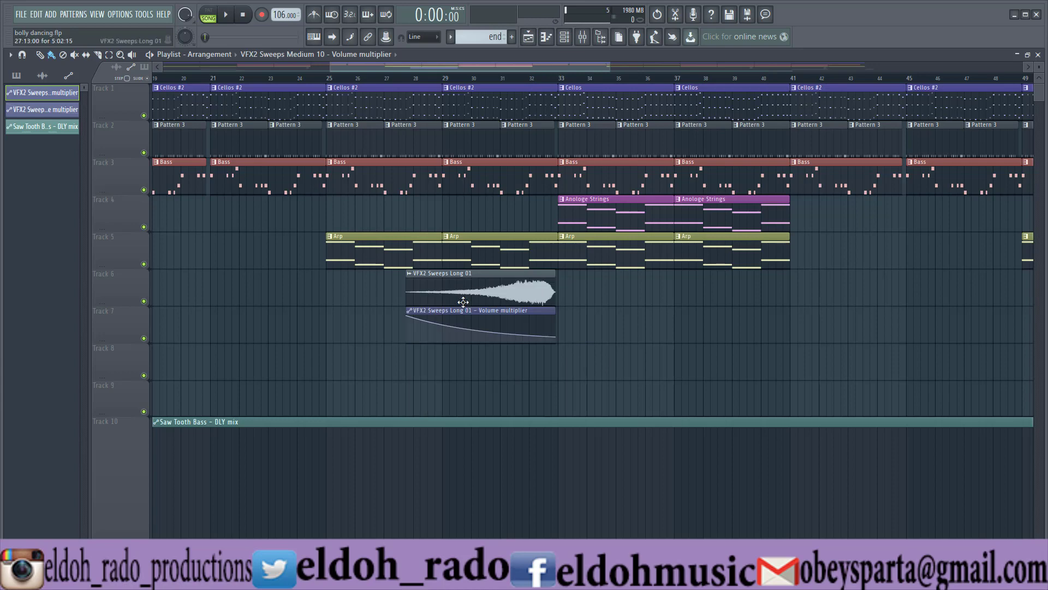
Try overlaying the VFX2 Sweeps Long 01 volume automation on its audio clip in Track 6, and restore the separate Track 7 layout.
left_click_drag(461, 309, 474, 272)
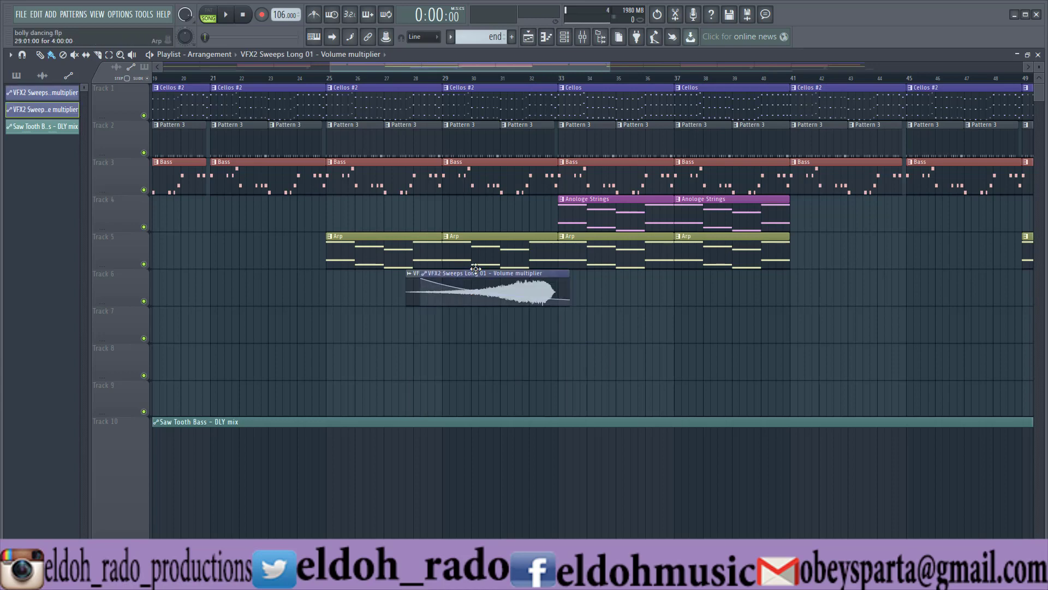
key("ctrl+z")
left_click_drag(443, 311, 444, 268)
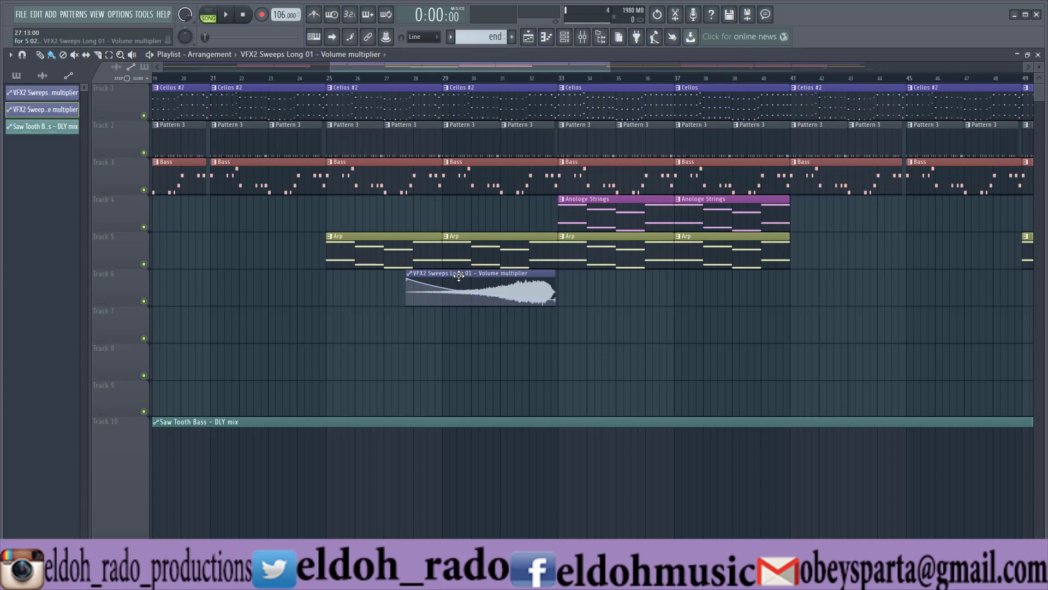
left_click_drag(458, 276, 459, 312)
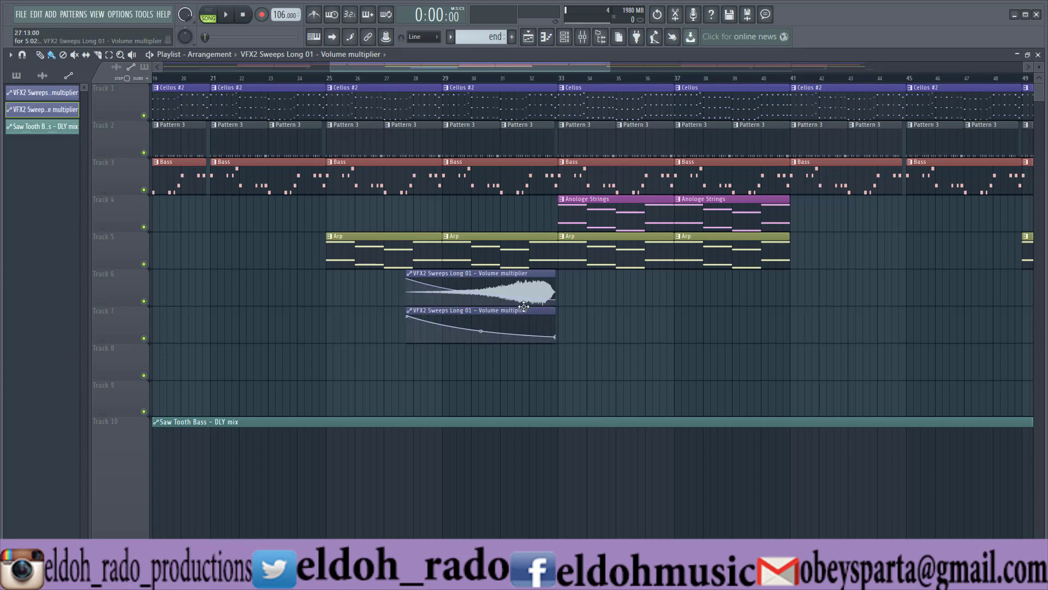
left_click_drag(523, 309, 473, 331)
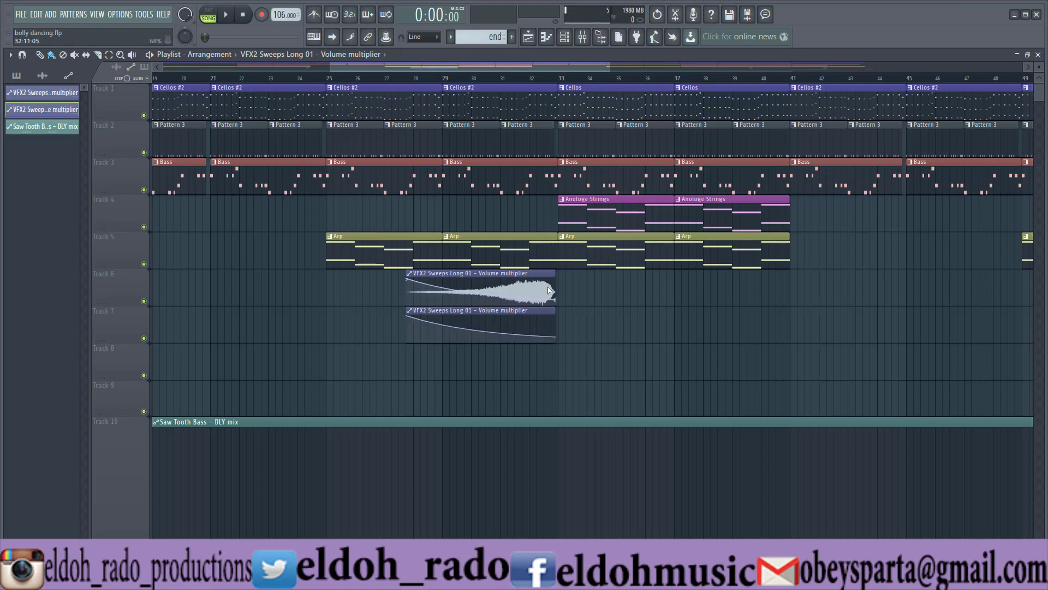
left_click(480, 331)
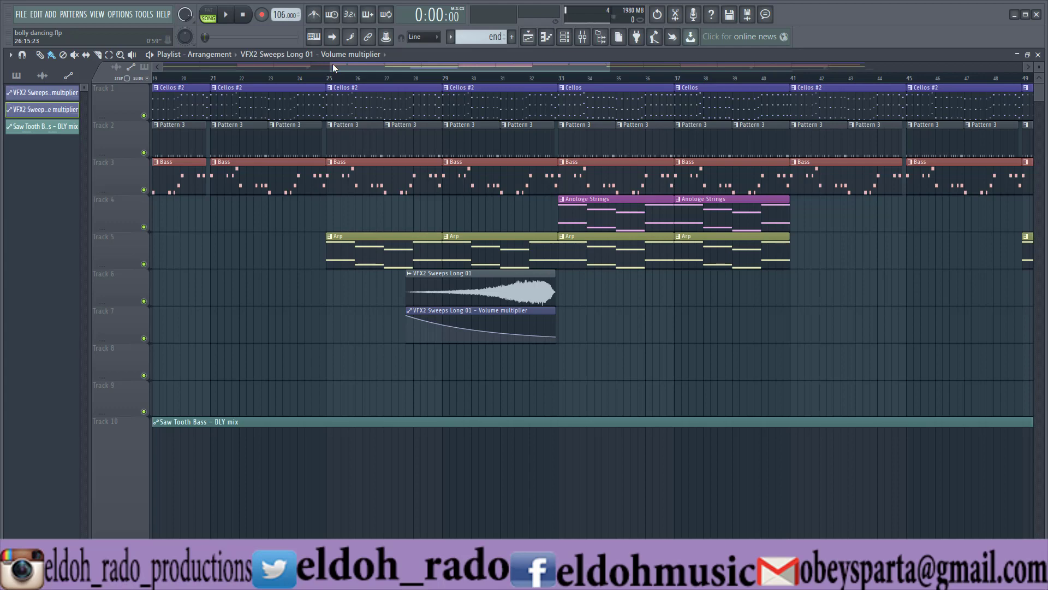
Play the song from the start, show the Saw Tooth Bass Vanguard preset BS Mooger MS, and move the channel rack off the upper playlist tracks.
left_click_drag(333, 65, 163, 64)
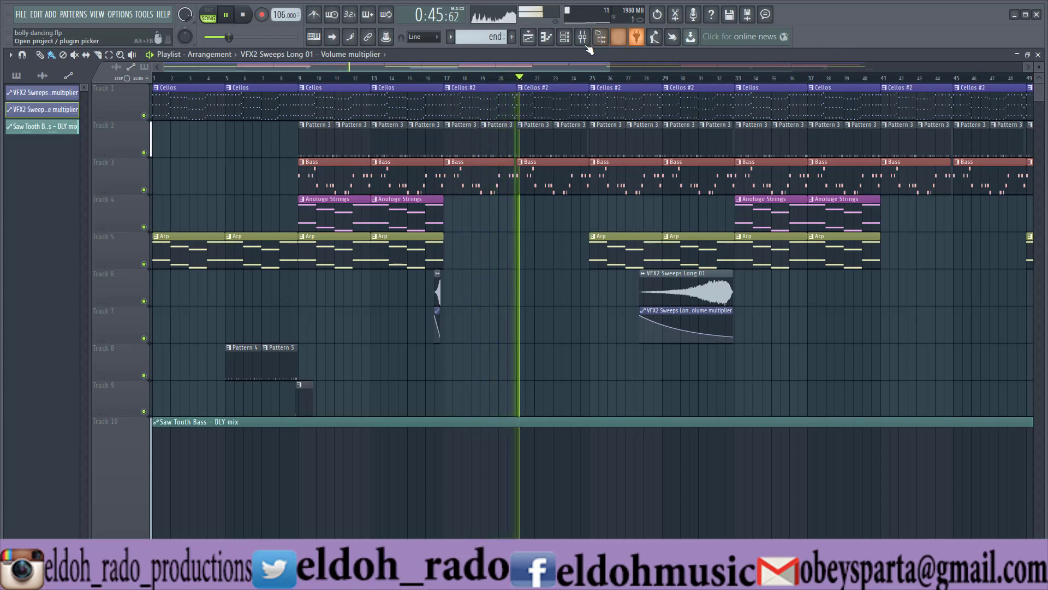
left_click(564, 42)
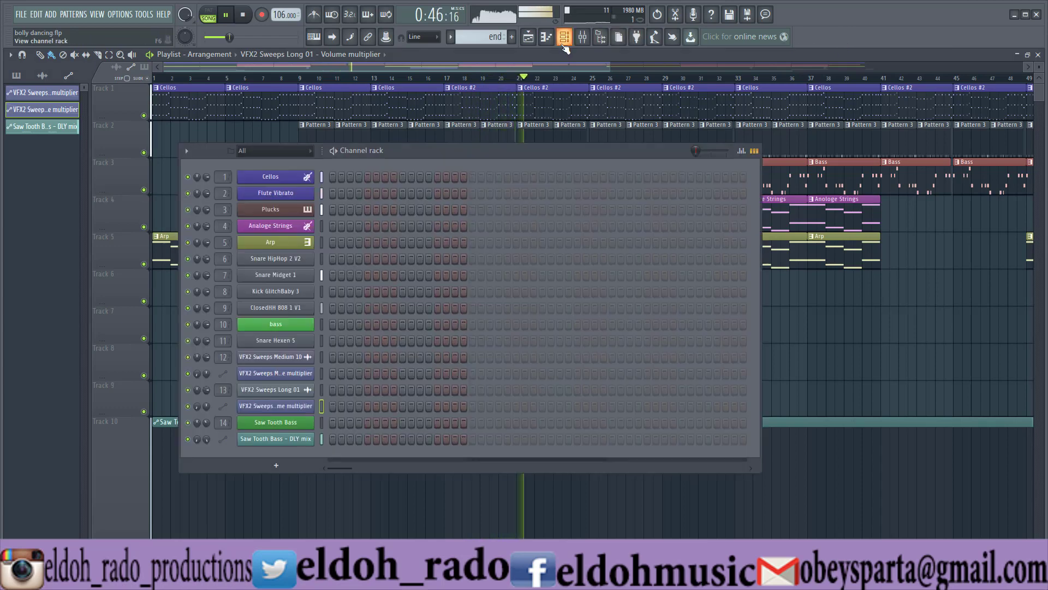
left_click(300, 424)
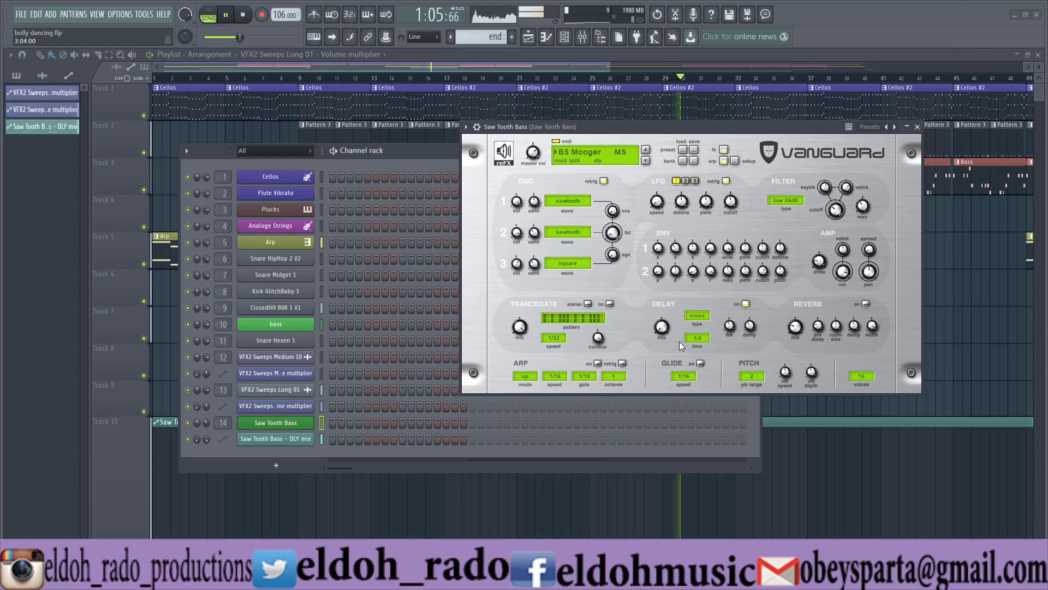
left_click(918, 128)
left_click_drag(653, 150, 771, 237)
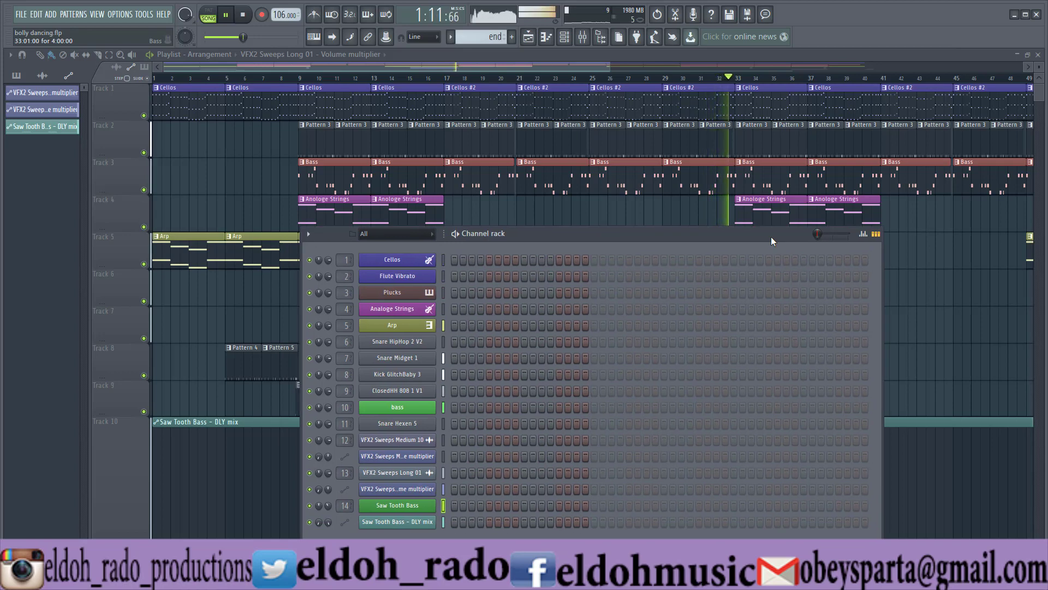
left_click_drag(770, 236, 784, 339)
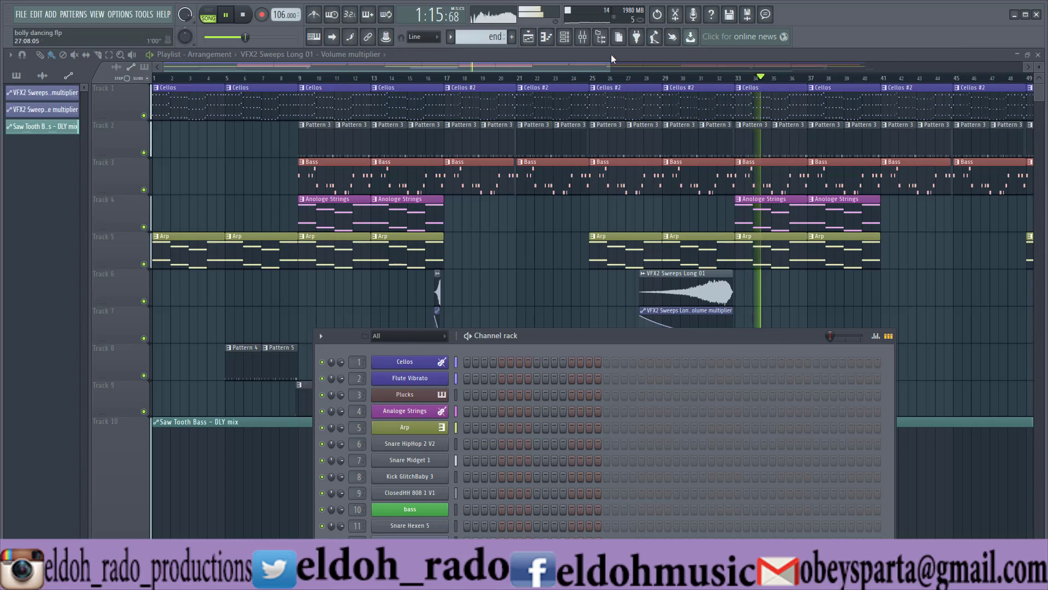
Show the mixer levels during playback, close the mixer, and reposition and hide the channel rack.
left_click(583, 36)
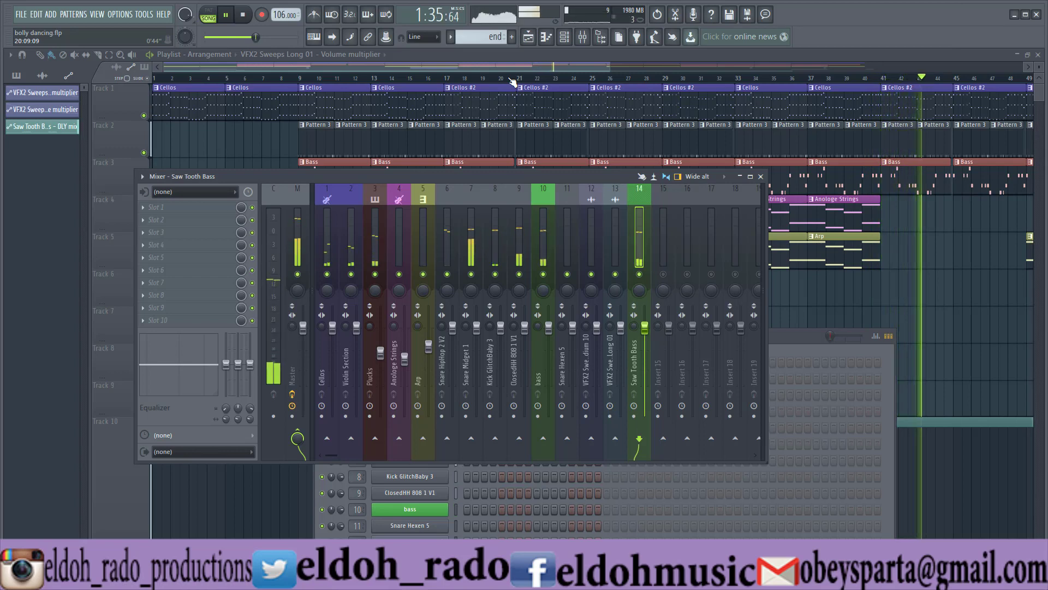
left_click(761, 176)
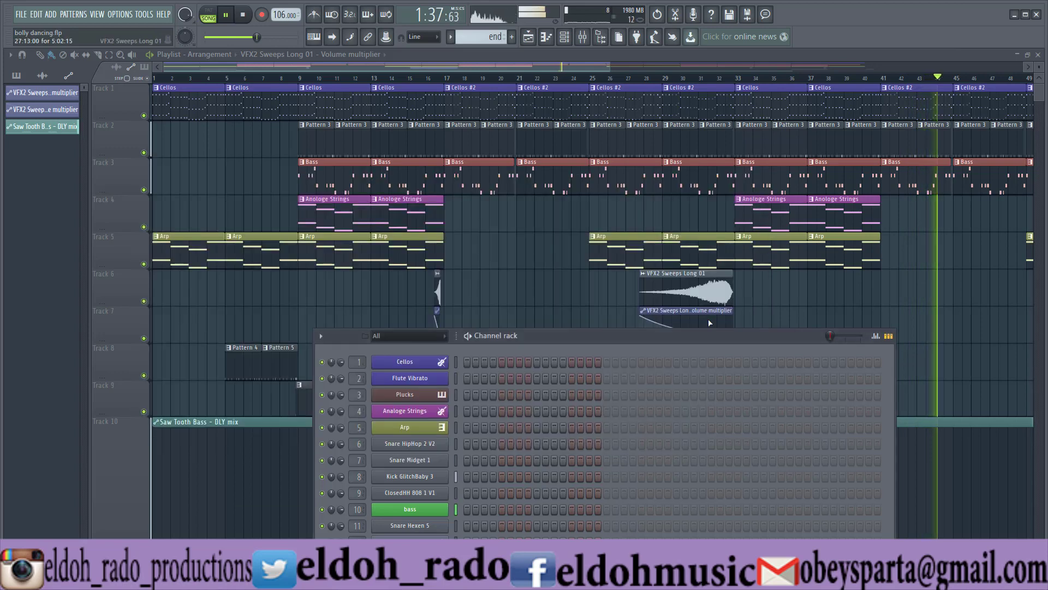
left_click_drag(682, 336, 615, 150)
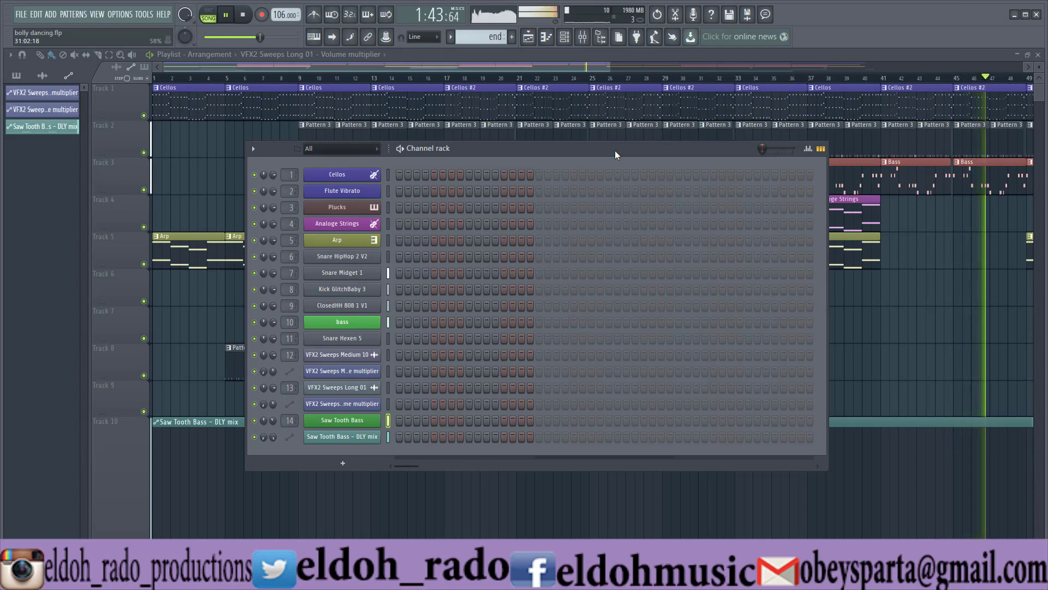
key("F6")
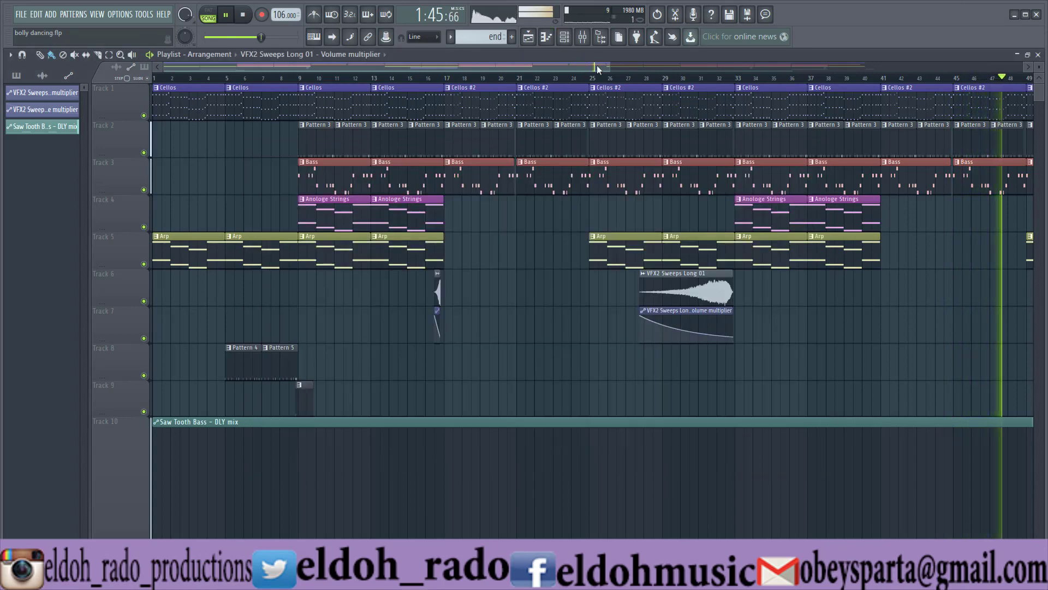
Widen the playlist view to follow playback through to the end clip and stop the song.
left_click_drag(597, 67, 818, 64)
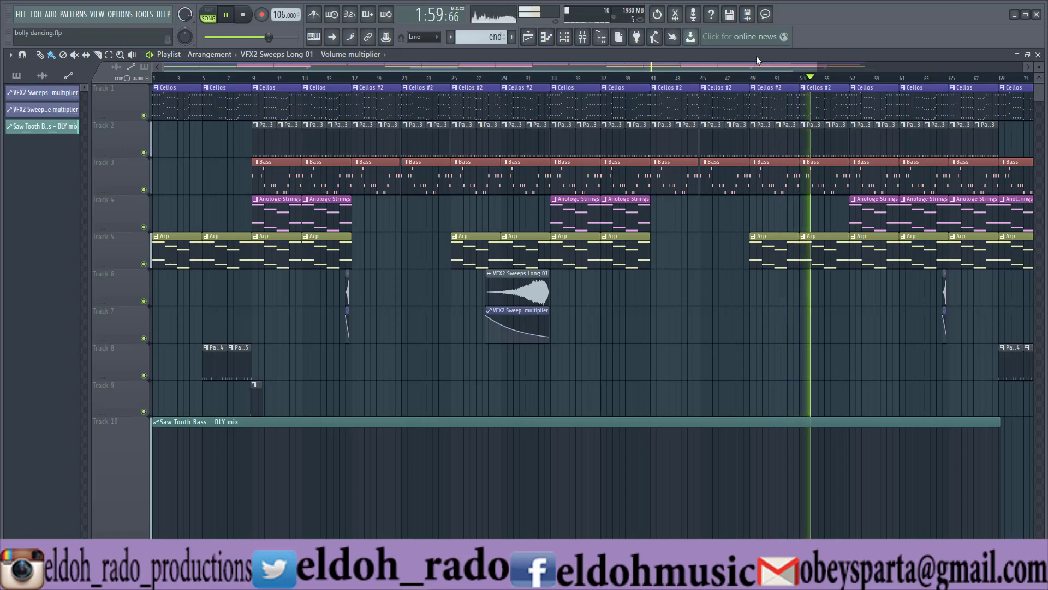
left_click_drag(715, 68, 853, 66)
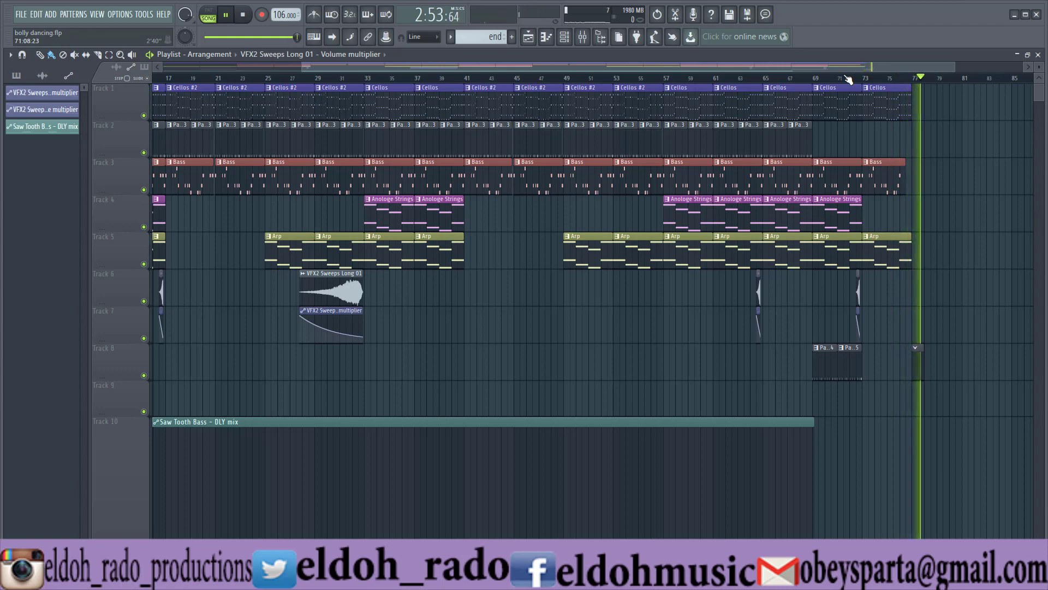
key("space")
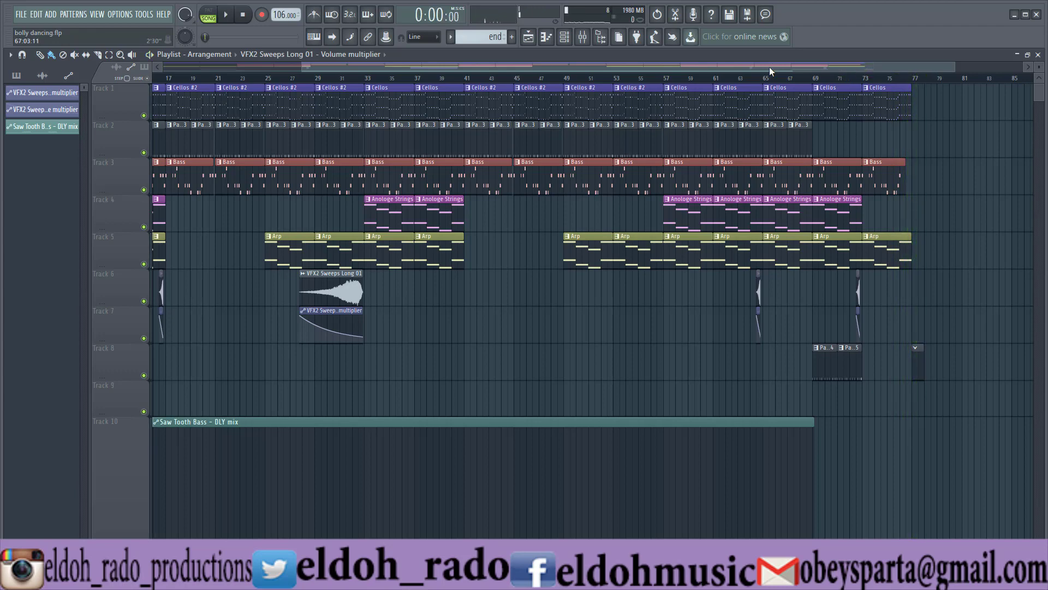
Examine the closing bars of the arrangement, return to the whole-song view and display the channel rack.
left_click_drag(772, 67, 719, 62)
left_click_drag(901, 66, 854, 74)
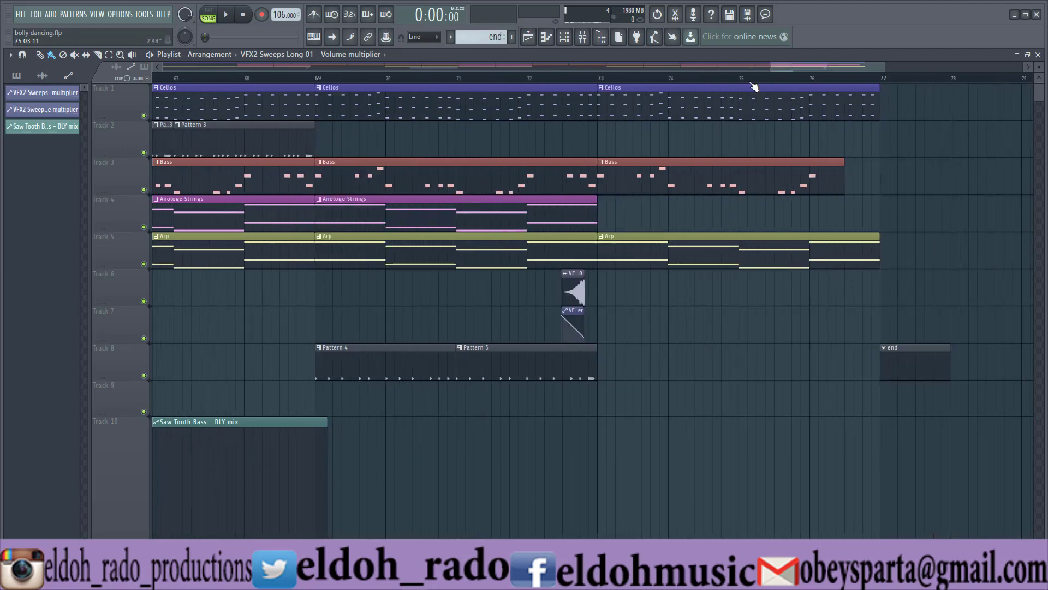
left_click_drag(767, 67, 445, 67)
left_click_drag(161, 61, 113, 60)
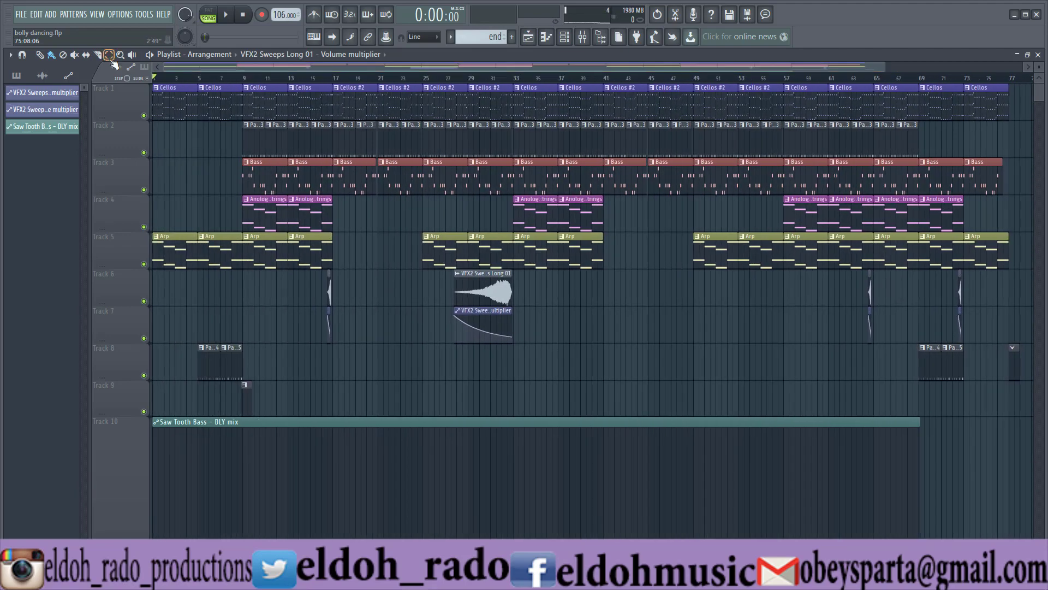
left_click(565, 37)
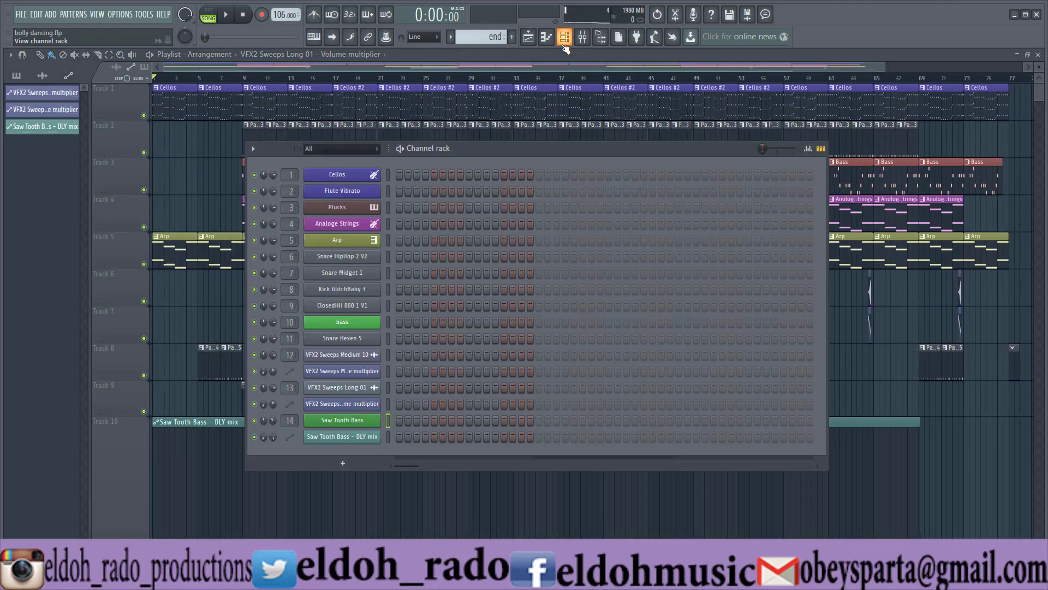